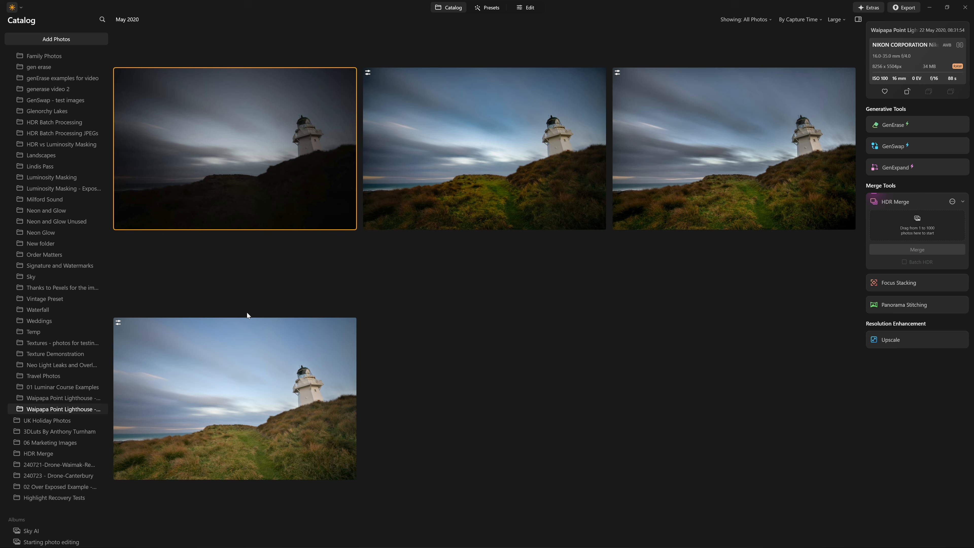
Copy the adjustments of the brightest, already developed lighthouse photo and paste them onto the dark original raw photo.
left_click(273, 389)
right_click(278, 369)
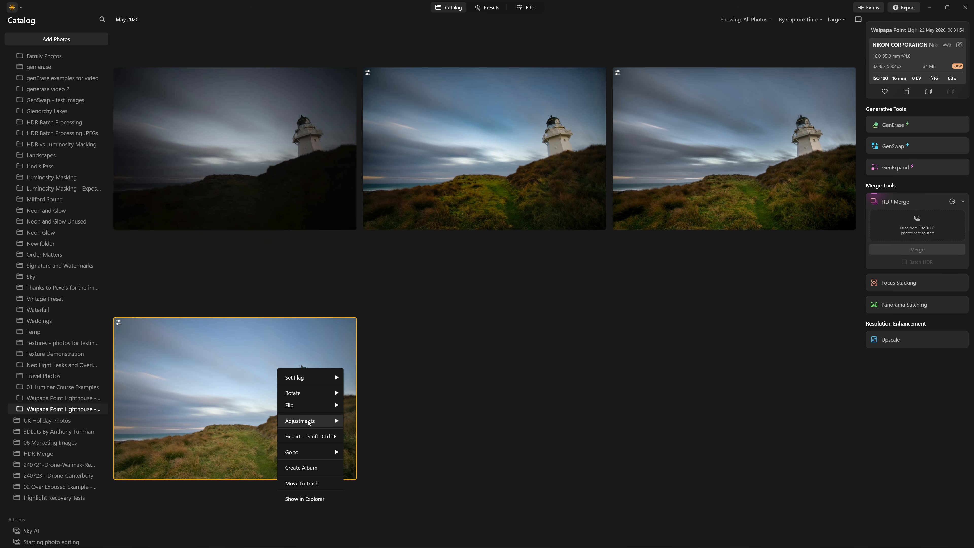
mouse_move(309, 422)
left_click(398, 440)
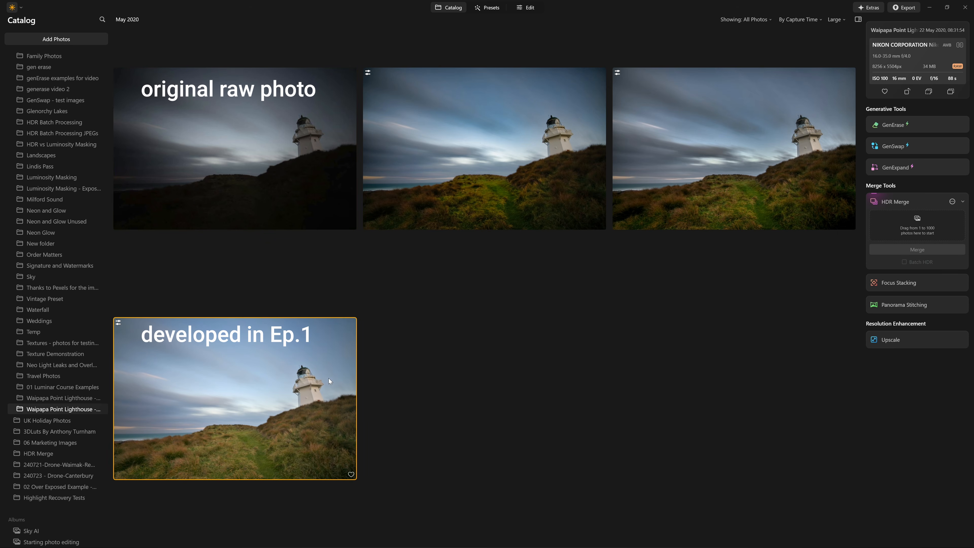
right_click(219, 127)
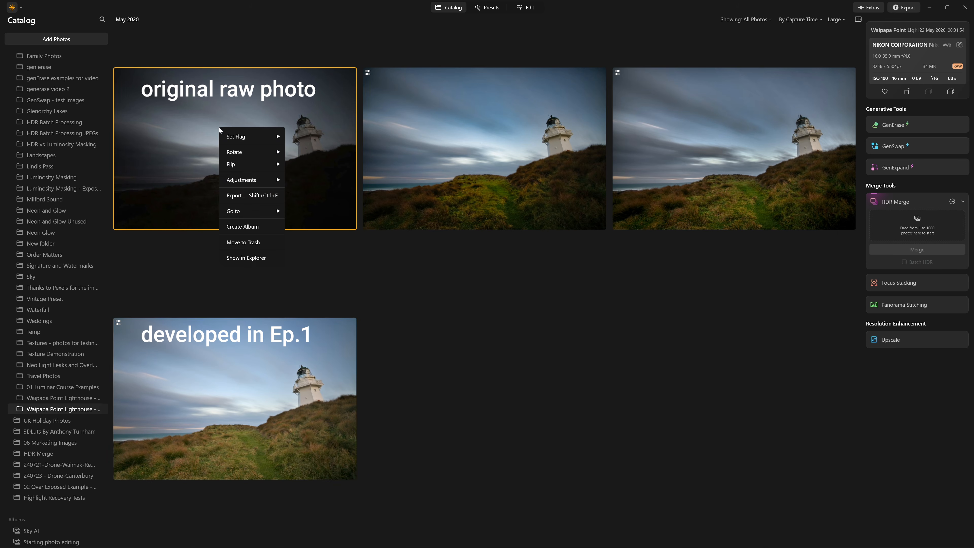
mouse_move(253, 179)
left_click(302, 215)
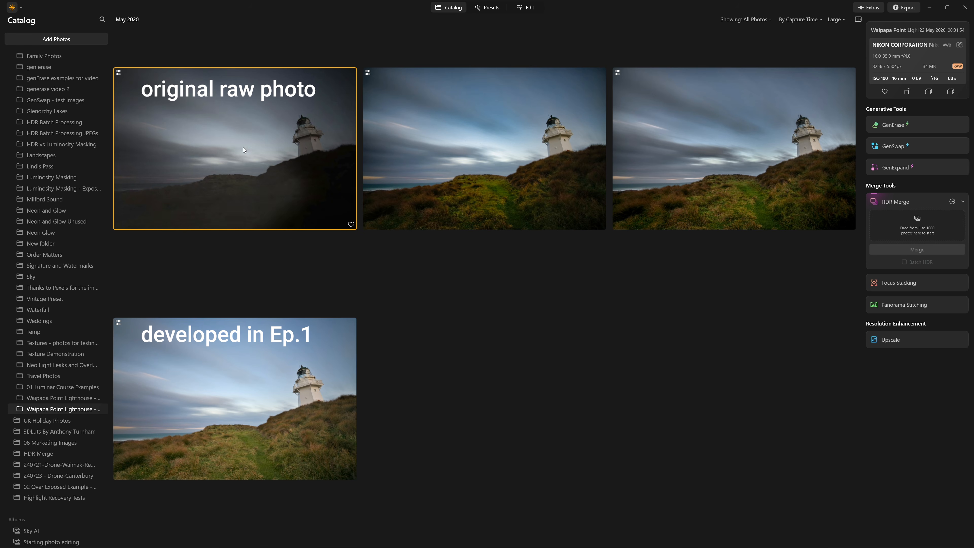
Open the pasted photo for editing and adjust its existing RAW Develop edits: Exposure 1.08, Highlights -55 and Shadows 28.
double_click(267, 138)
left_click(540, 9)
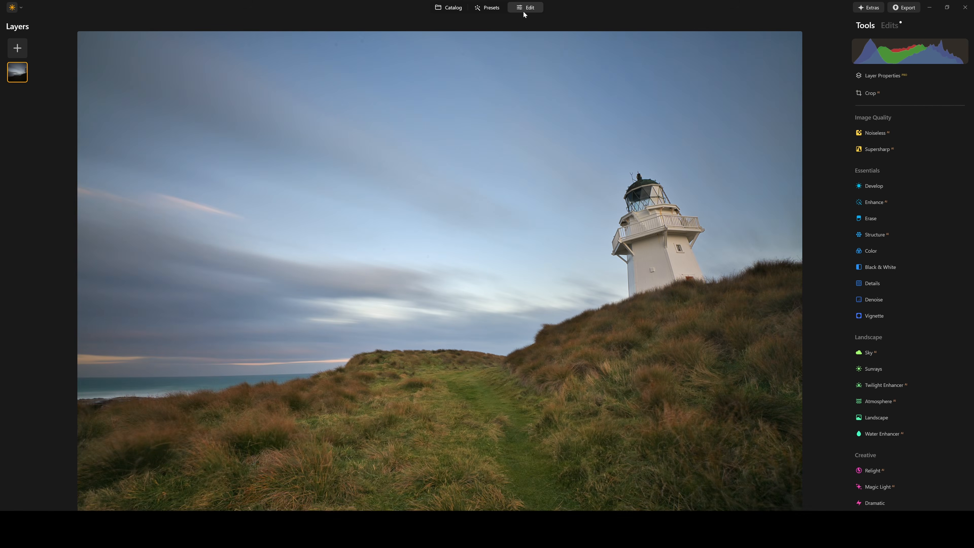
left_click(888, 28)
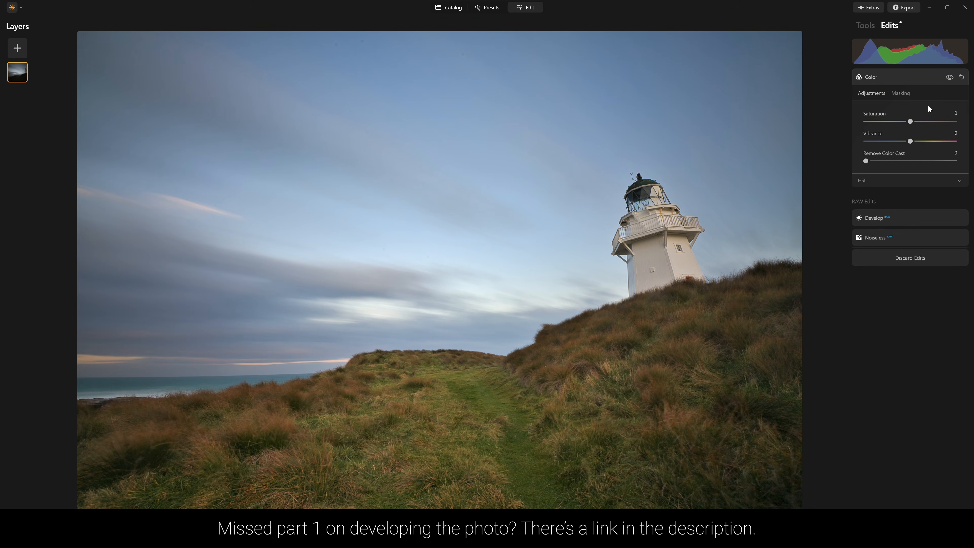
left_click(896, 216)
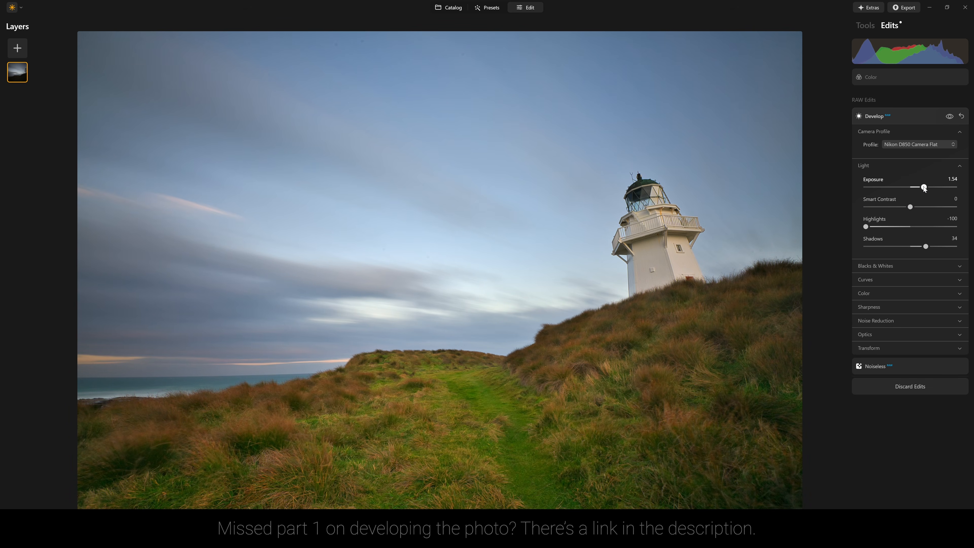
left_click_drag(924, 187, 920, 187)
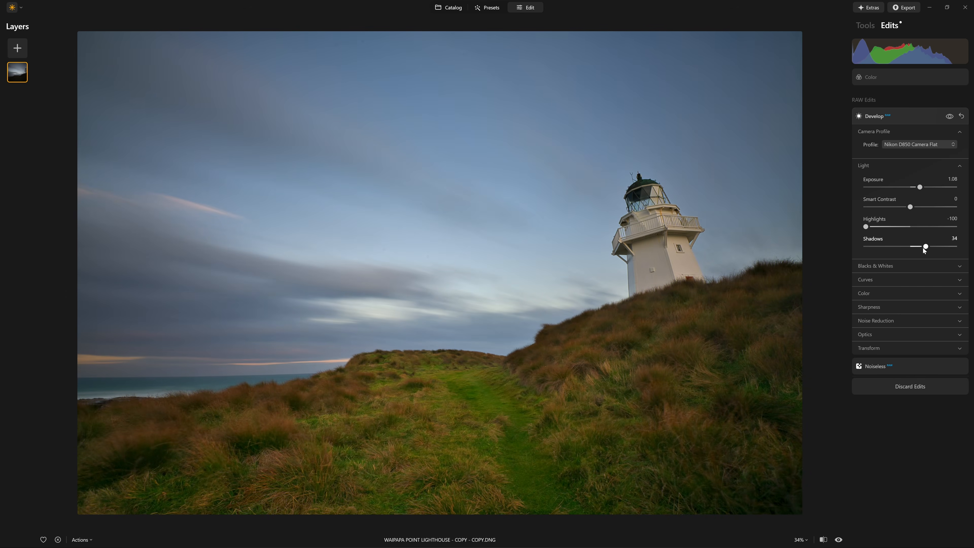
left_click_drag(924, 249, 921, 250)
left_click_drag(865, 227, 886, 229)
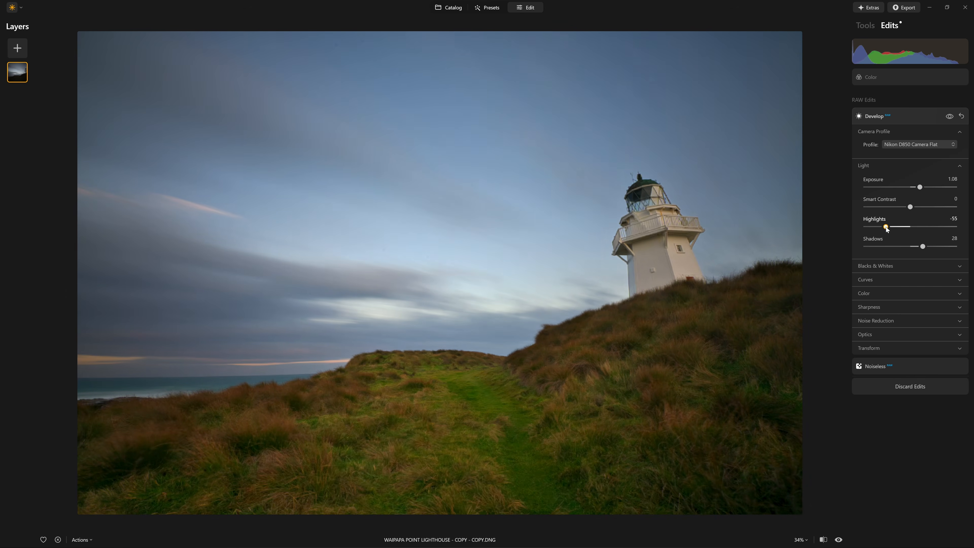
left_click(927, 119)
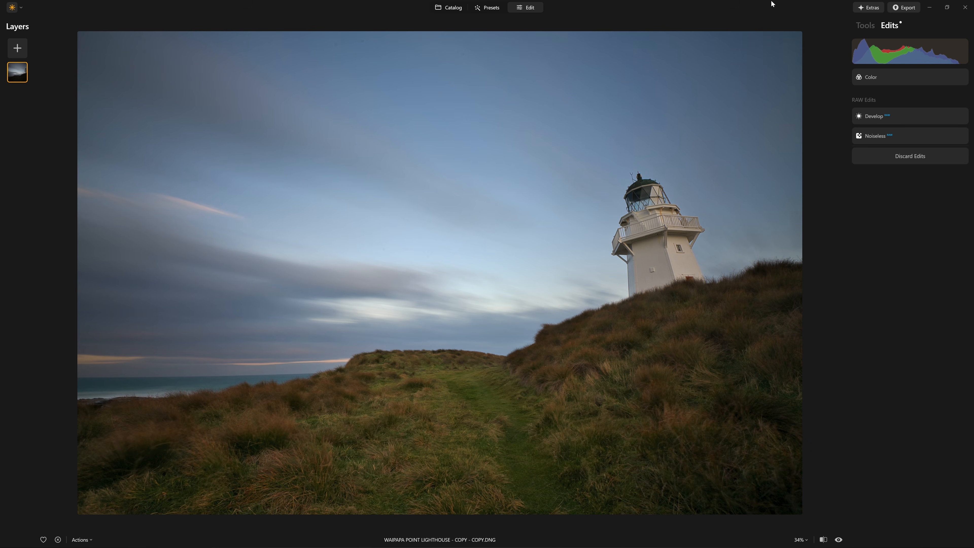
Apply the Enhance tool with Accent at 42 and compare the photo with its unedited original.
left_click(871, 26)
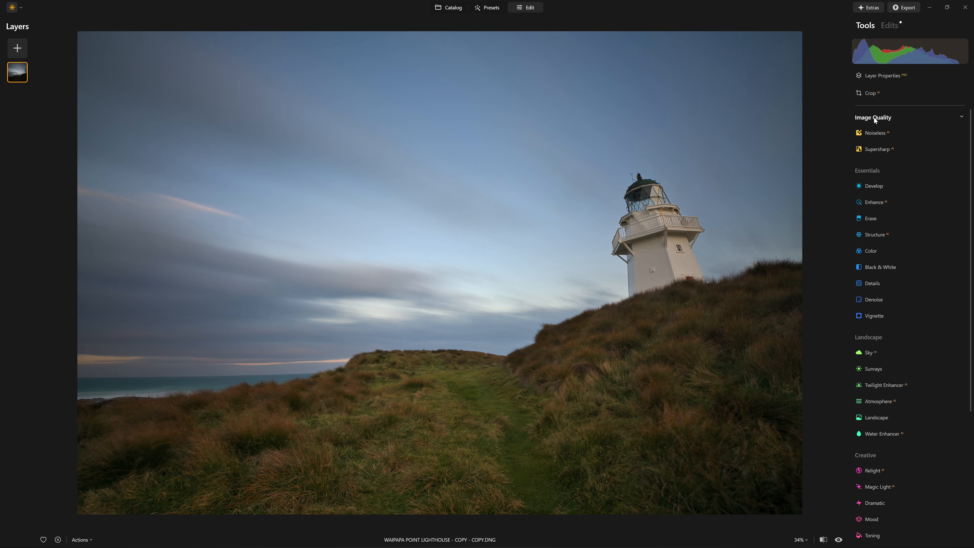
left_click(891, 201)
left_click_drag(869, 246, 964, 257)
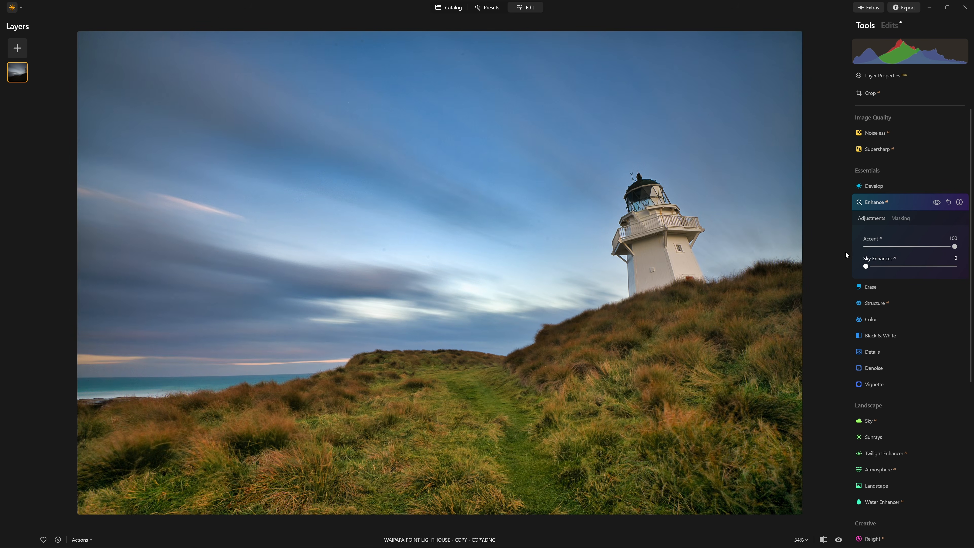
left_click_drag(952, 247, 899, 253)
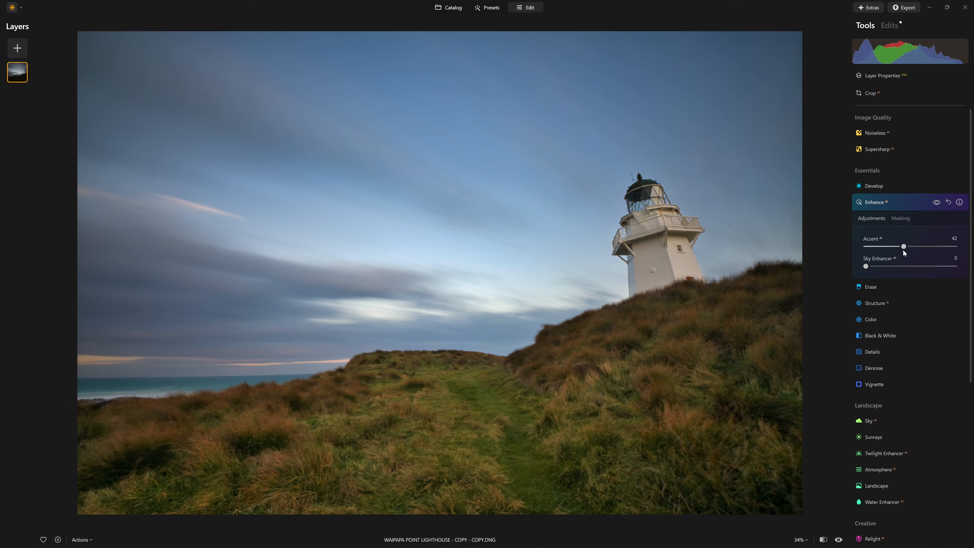
left_click(905, 206)
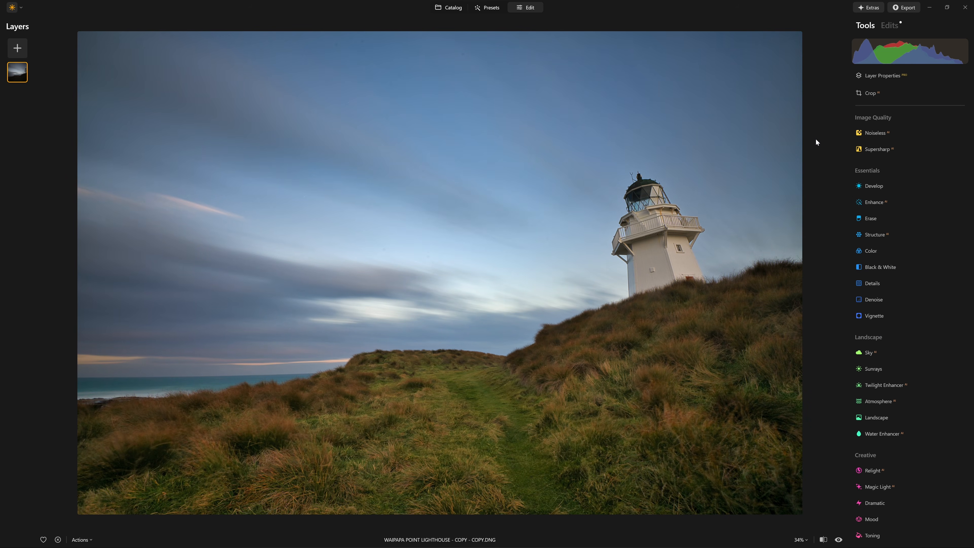
key("backslash")
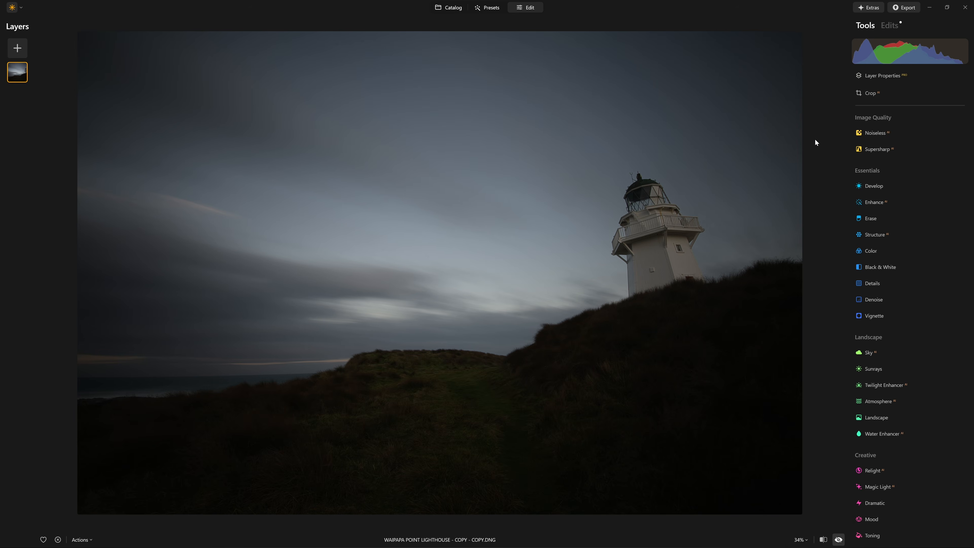
key("backslash")
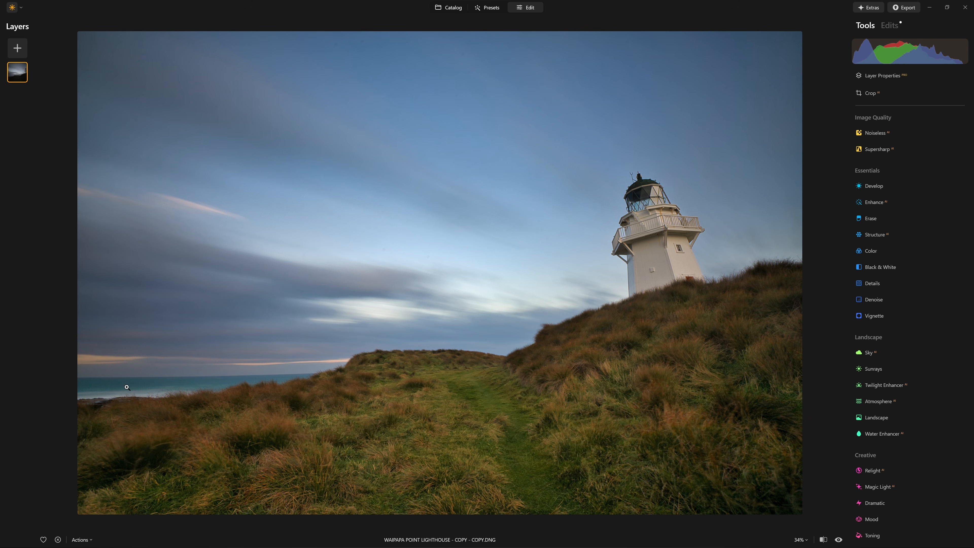
Auto-align the horizon with the Crop tool, refine the rotation by hand until the sea horizon is level, and apply the crop.
left_click(898, 90)
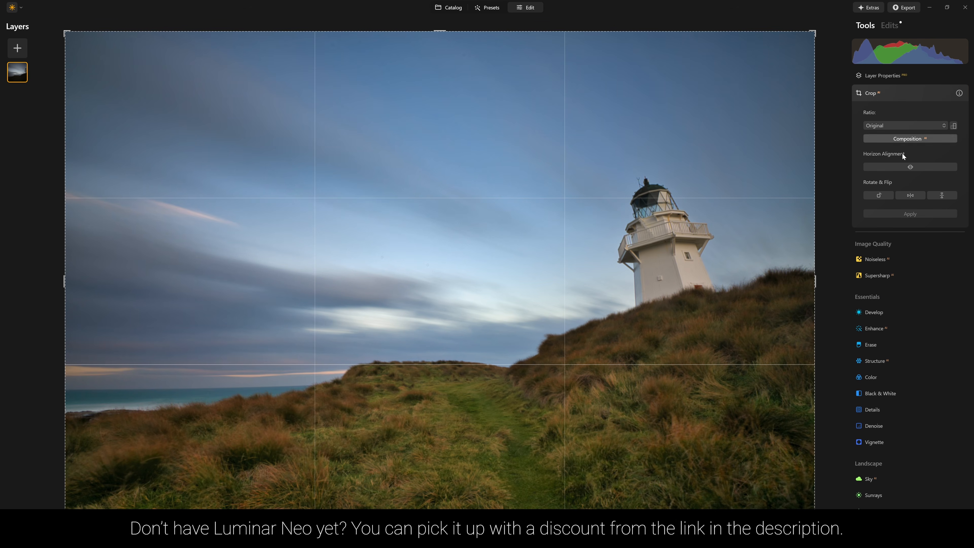
left_click(901, 170)
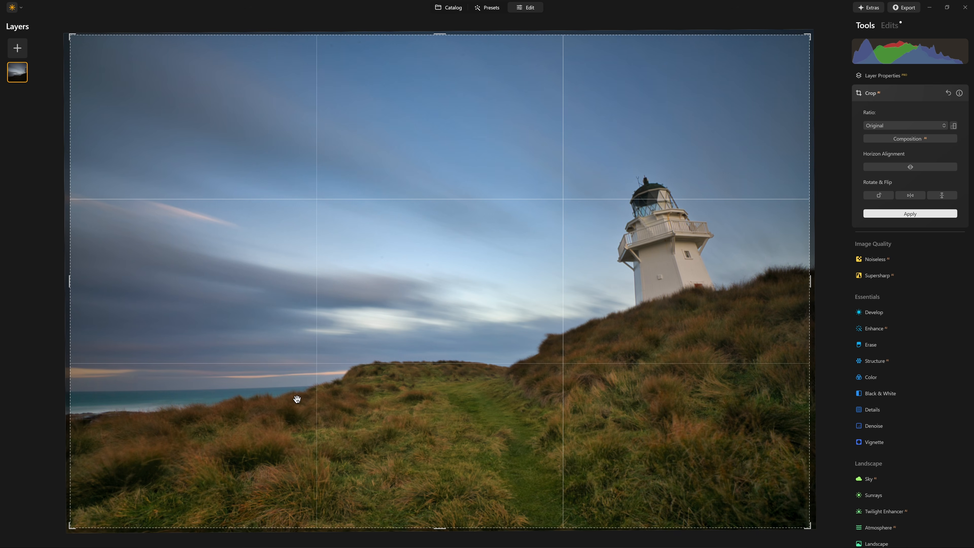
left_click_drag(832, 160, 842, 161)
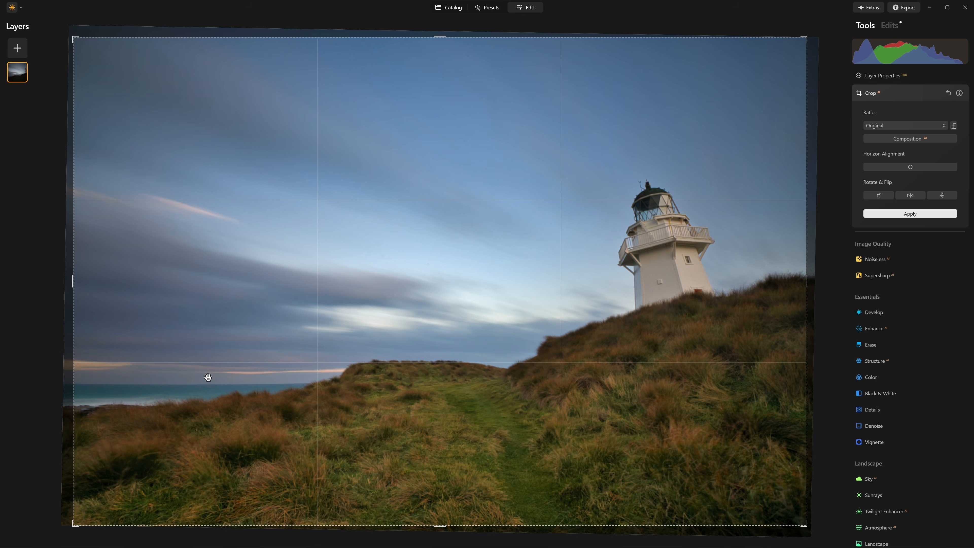
left_click_drag(824, 109, 820, 168)
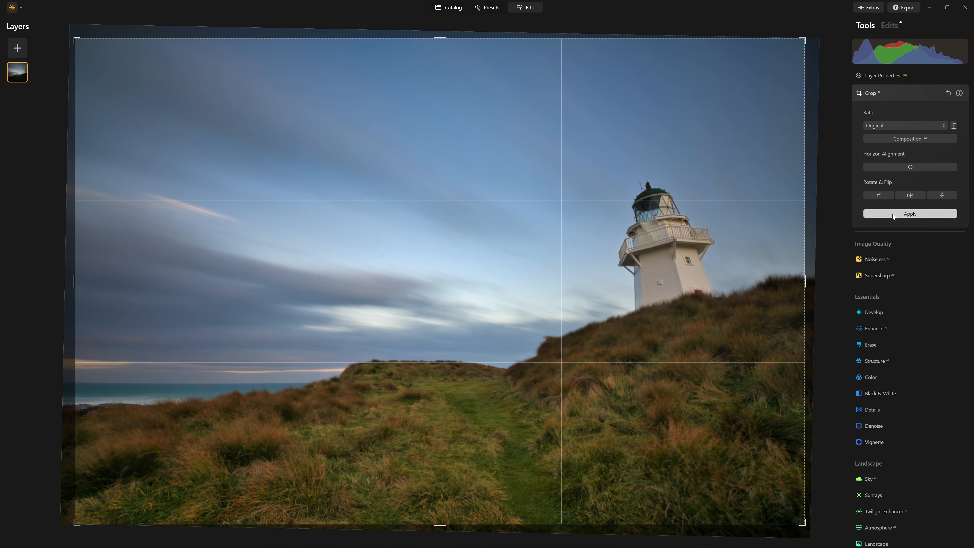
left_click(884, 214)
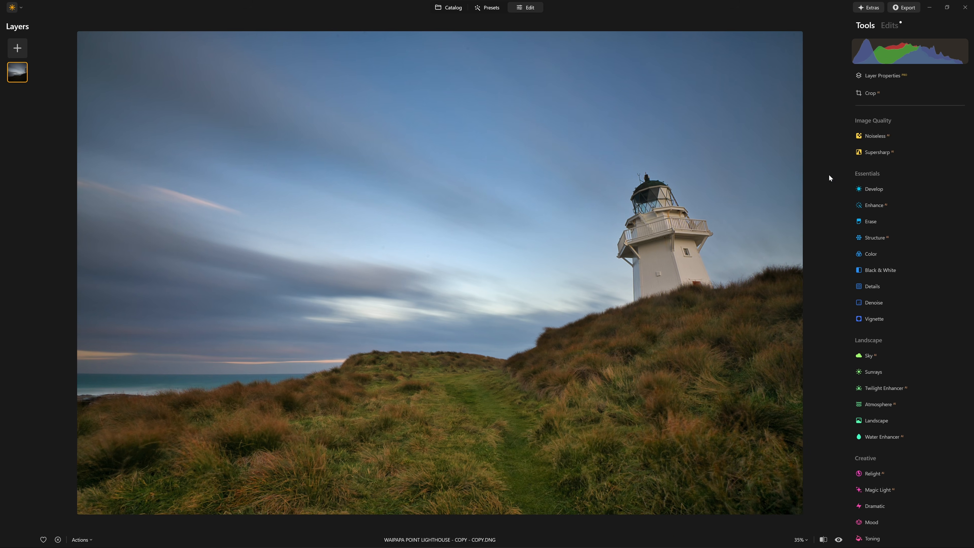
Try straightening the lighthouse with a Vertical transform of -44 in Develop, and reset that value to 0.
left_click(879, 189)
scroll(892, 214, "down", 3)
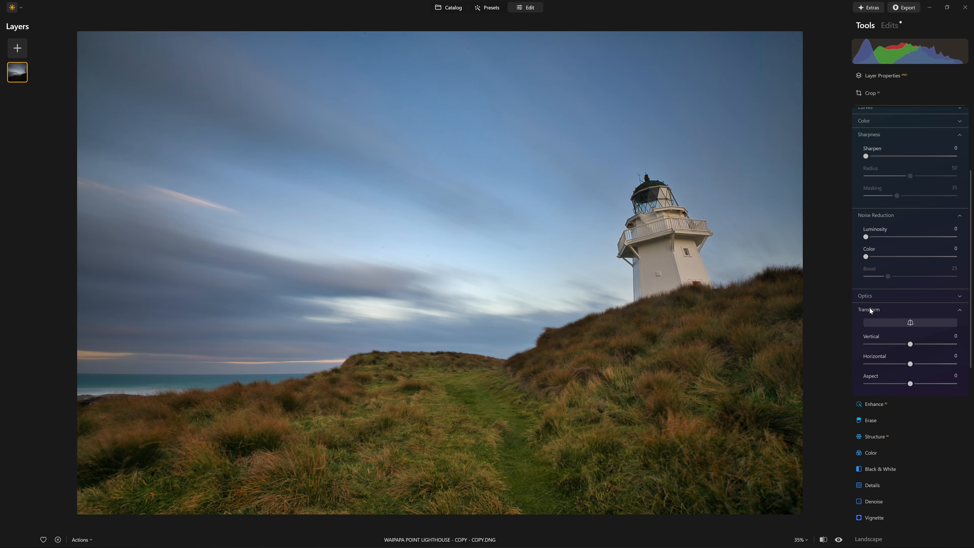
mouse_move(908, 347)
left_mouse_down()
mouse_move(890, 348)
mouse_move(889, 364)
mouse_move(910, 364)
left_mouse_up()
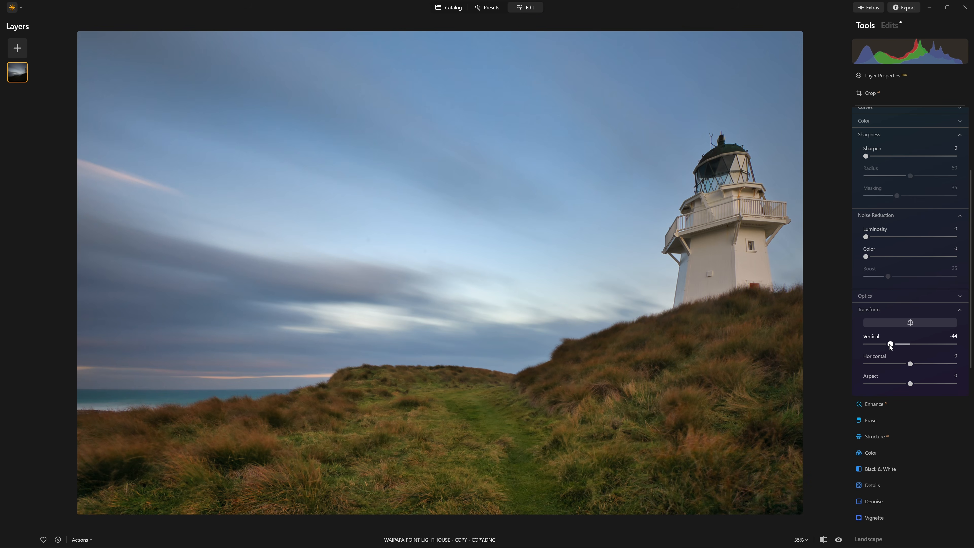
double_click(890, 345)
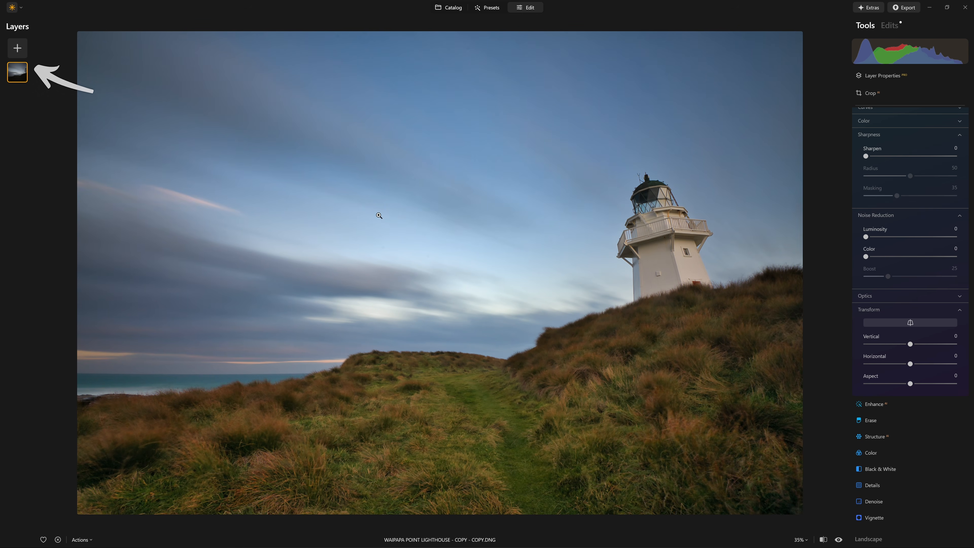
Duplicate the photo layer and set the duplicate's opacity to 51.
right_click(23, 70)
left_click(43, 93)
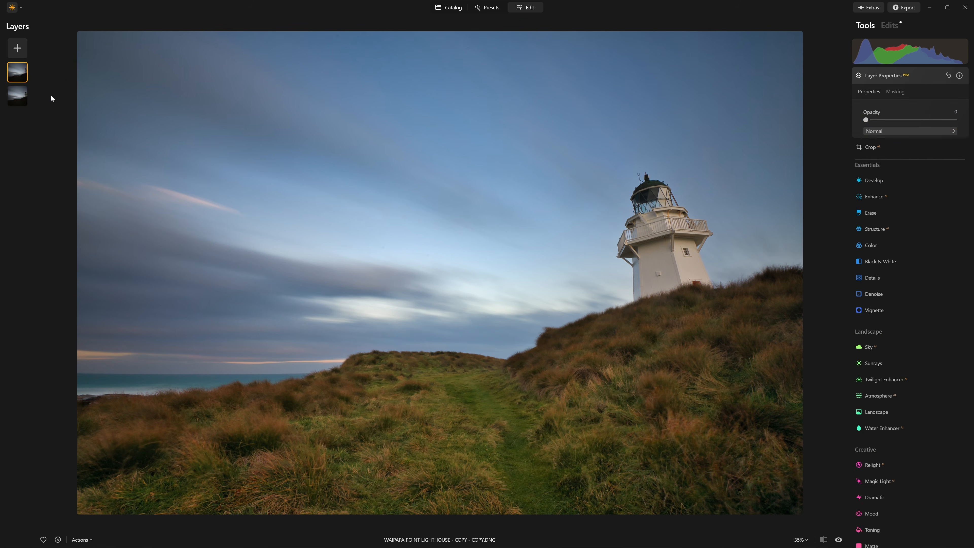
left_click_drag(674, 246, 625, 187)
left_click_drag(656, 239, 648, 230)
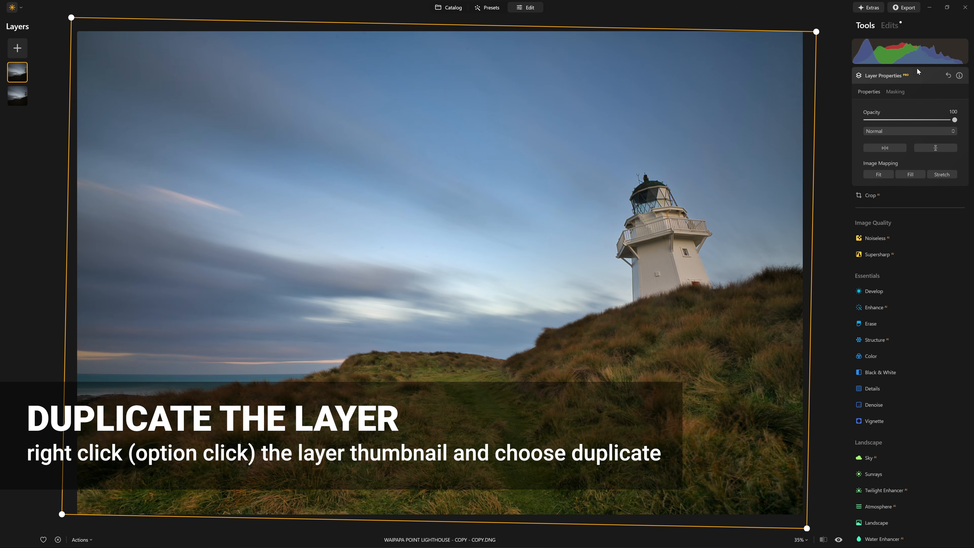
left_click_drag(957, 122, 921, 121)
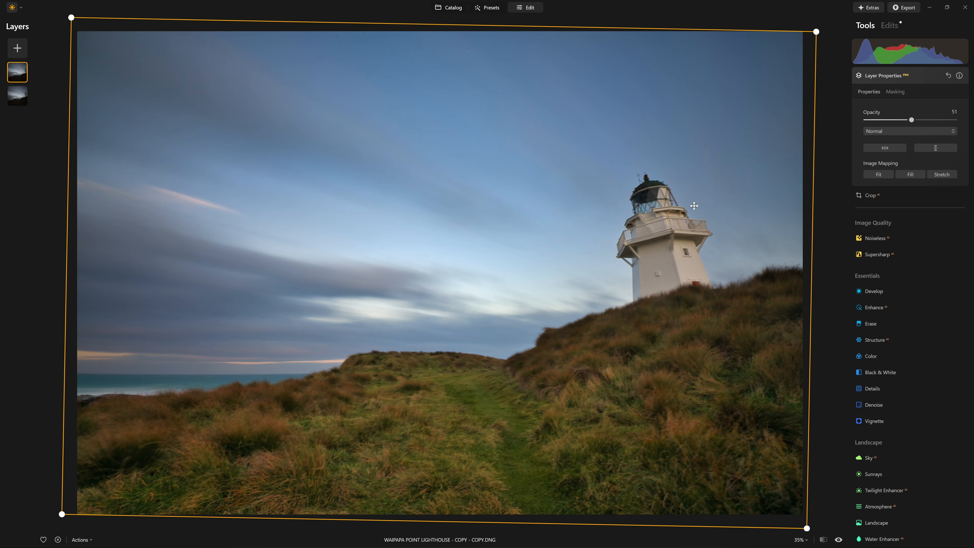
Rotate the duplicate layer clockwise until its lighthouse stands upright and move it just right of the original lighthouse.
mouse_move(672, 227)
left_mouse_down()
mouse_move(636, 254)
mouse_move(585, 229)
mouse_move(528, 180)
mouse_move(561, 204)
mouse_move(600, 193)
mouse_move(686, 245)
mouse_move(652, 230)
mouse_move(660, 220)
mouse_move(672, 225)
left_mouse_up()
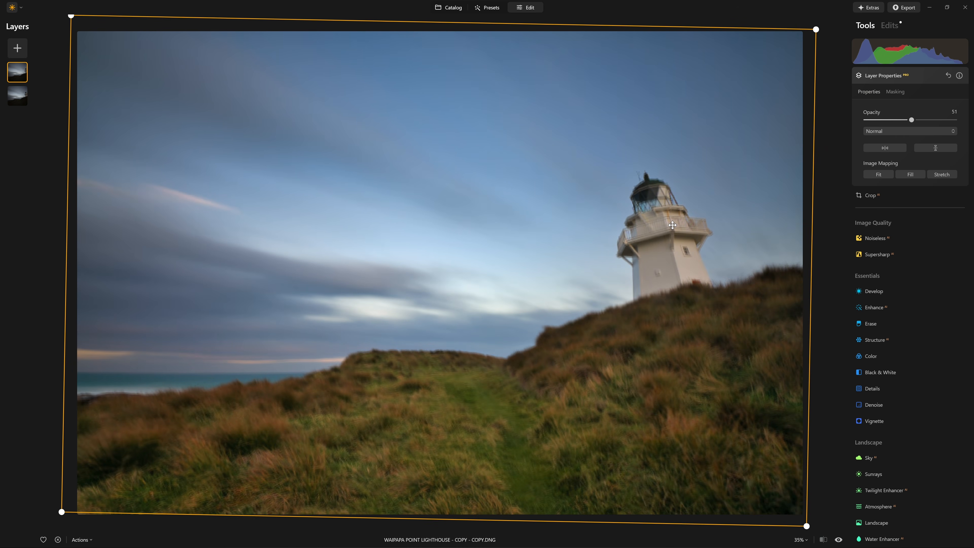
left_click_drag(824, 190, 811, 251)
left_click_drag(732, 293, 663, 277)
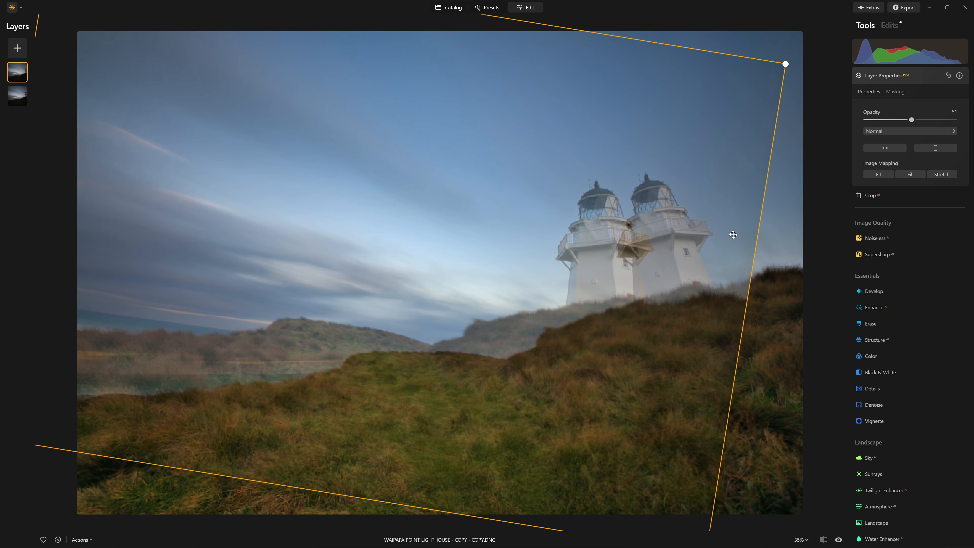
left_click_drag(768, 241, 769, 254)
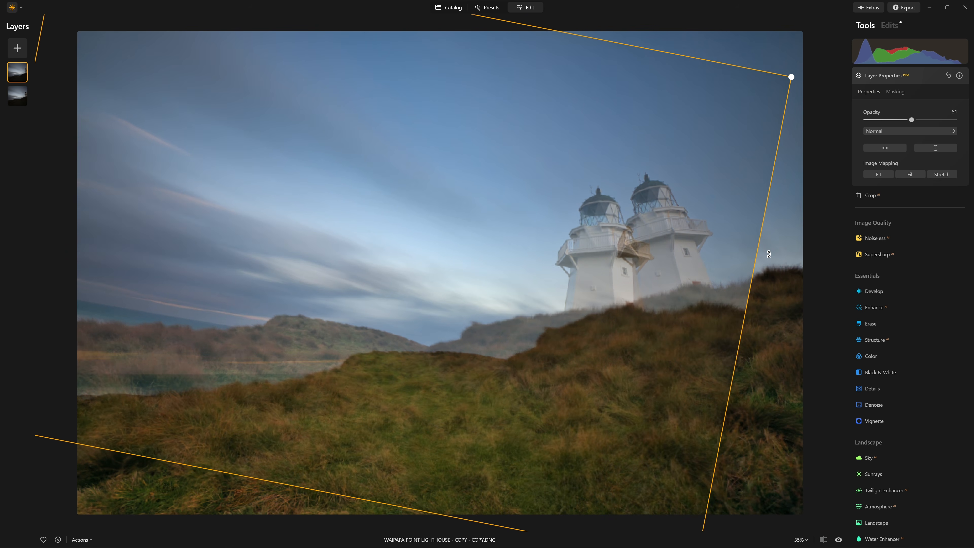
left_click_drag(688, 261, 695, 241)
left_click_drag(525, 328, 708, 319)
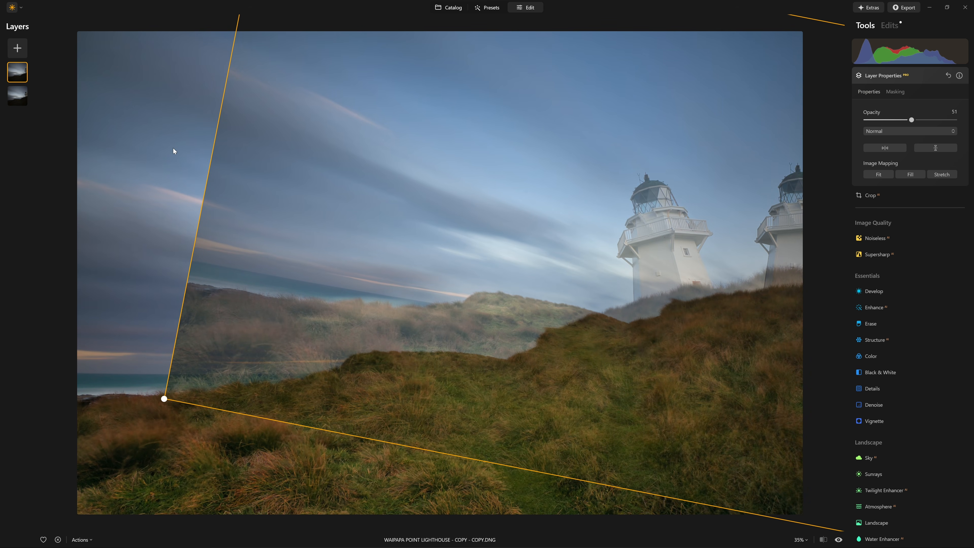
left_click_drag(198, 150, 194, 145)
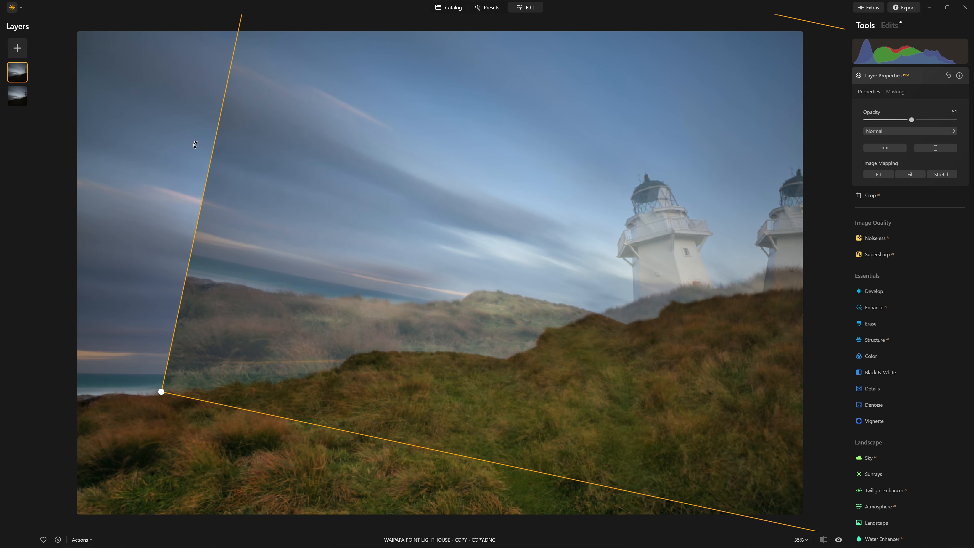
left_click_drag(668, 230, 620, 230)
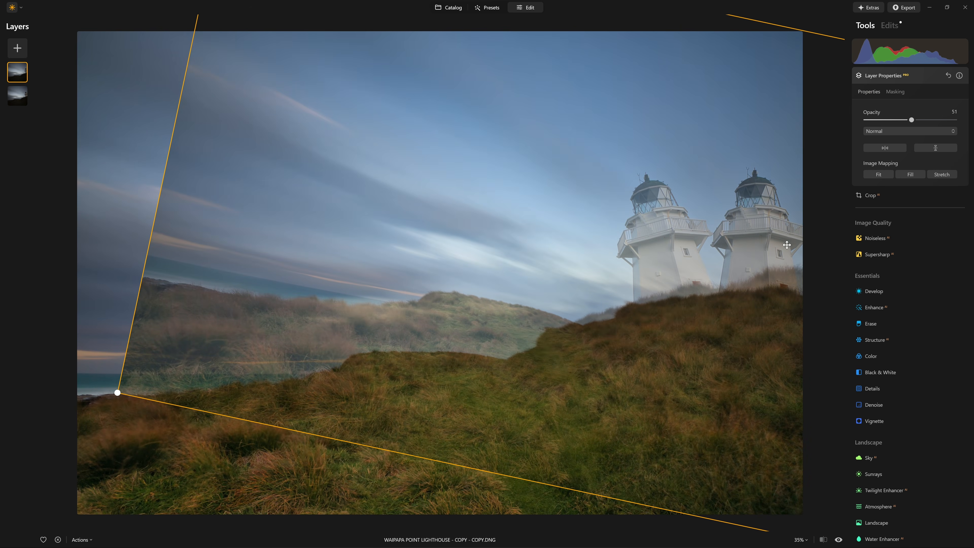
Set the duplicate layer's Transform Aspect to 41 in Develop to make the lighthouse taller and slimmer.
left_click(874, 291)
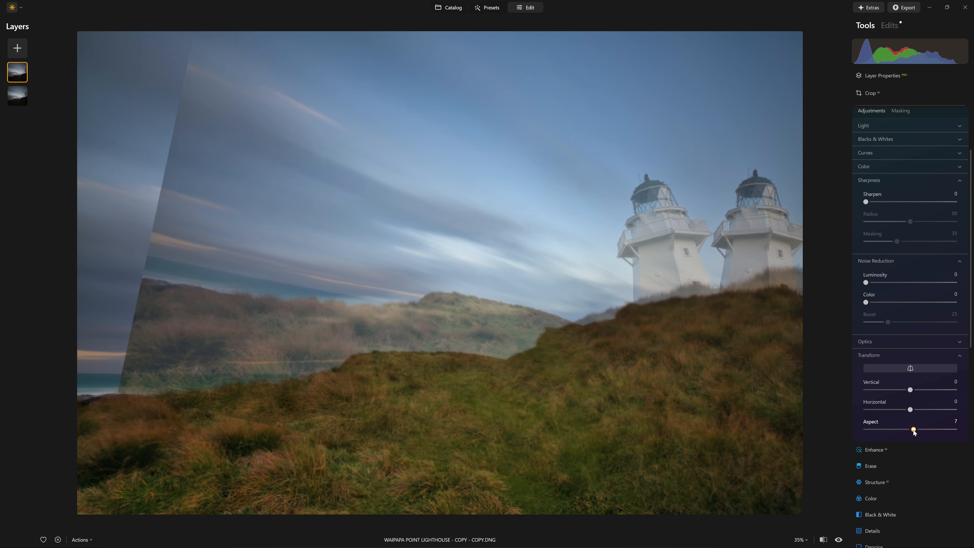
left_click_drag(916, 431, 928, 433)
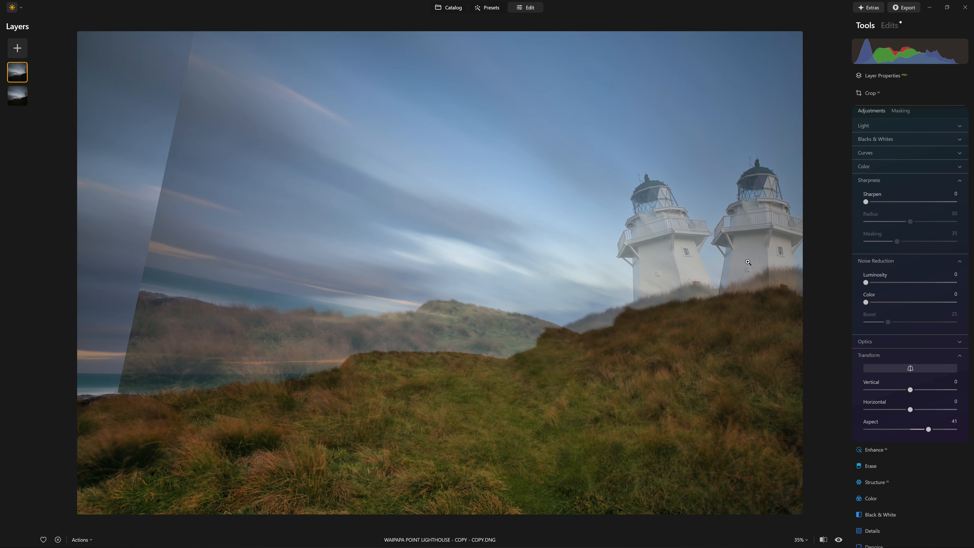
Move the semi-transparent duplicate layer so the base of its upright lighthouse sits over the base of the leaning original.
mouse_move(928, 433)
left_mouse_down()
mouse_move(916, 430)
mouse_move(929, 429)
left_mouse_up()
scroll(873, 255, "up", 2)
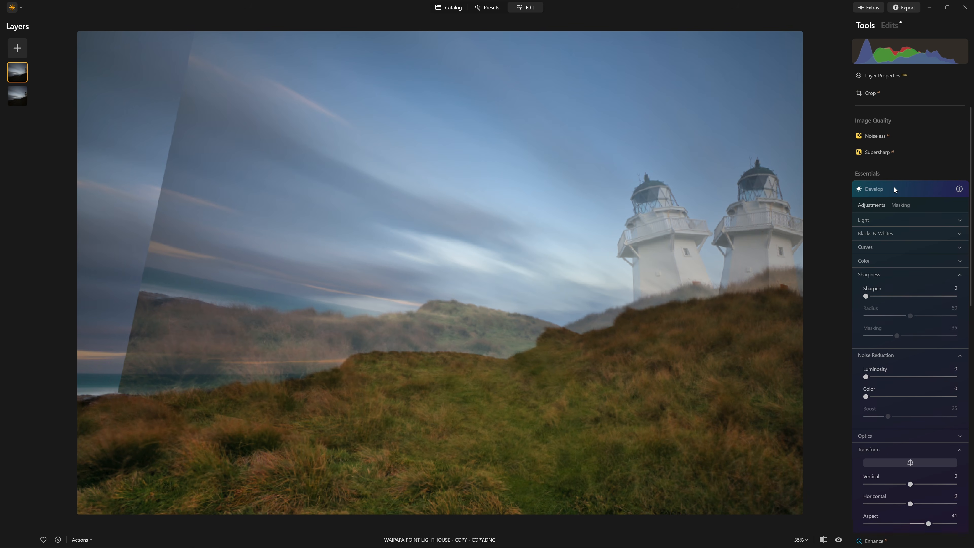
left_click(894, 186)
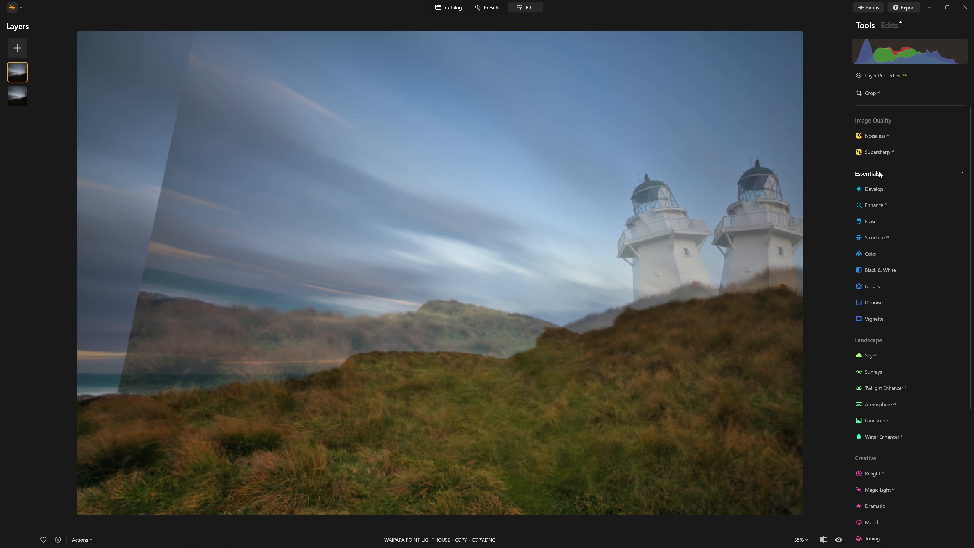
left_click(889, 77)
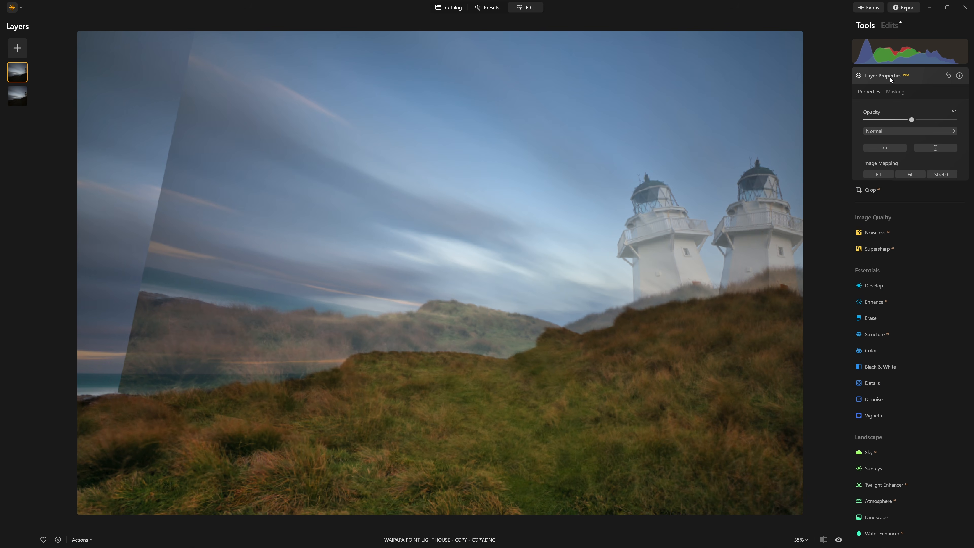
left_click_drag(770, 215, 685, 223)
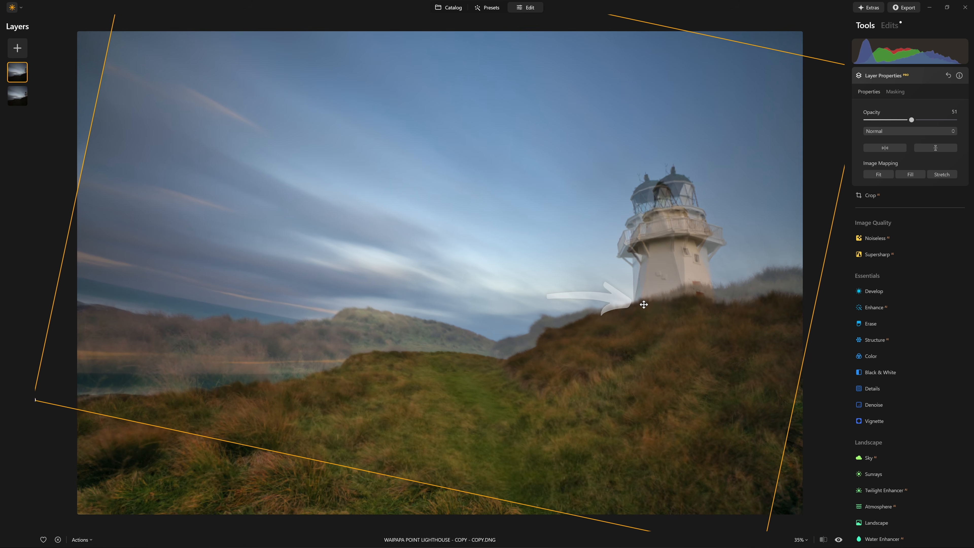
scroll(645, 309, "up", 2)
scroll(644, 309, "up", 3)
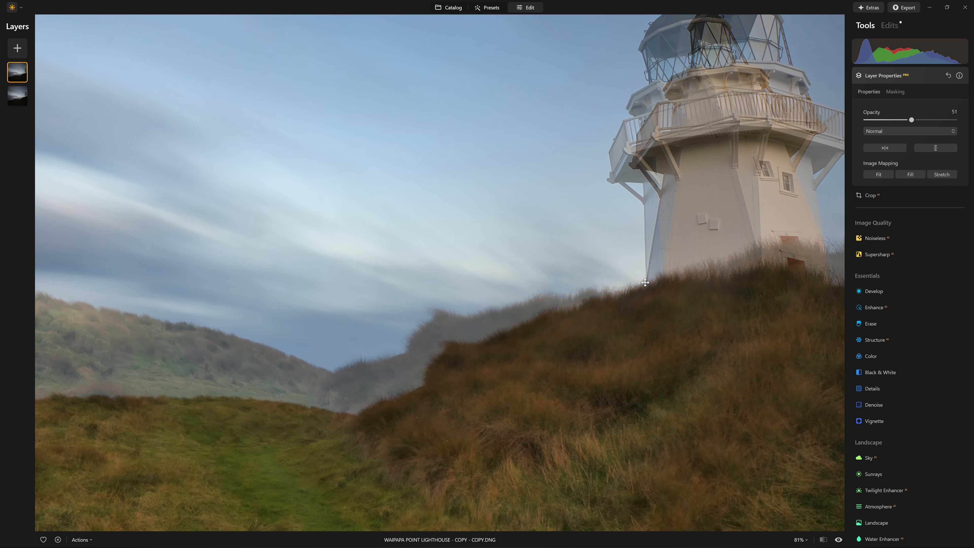
scroll(658, 278, "down", 4)
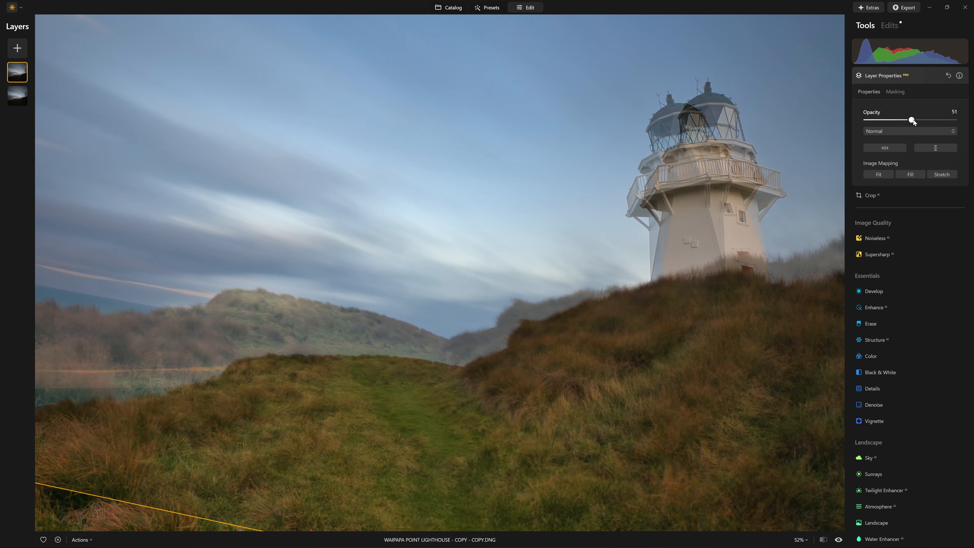
Set the duplicate layer's opacity to 100 and inspect the upright lighthouse against the base photo.
left_click_drag(919, 122, 957, 121)
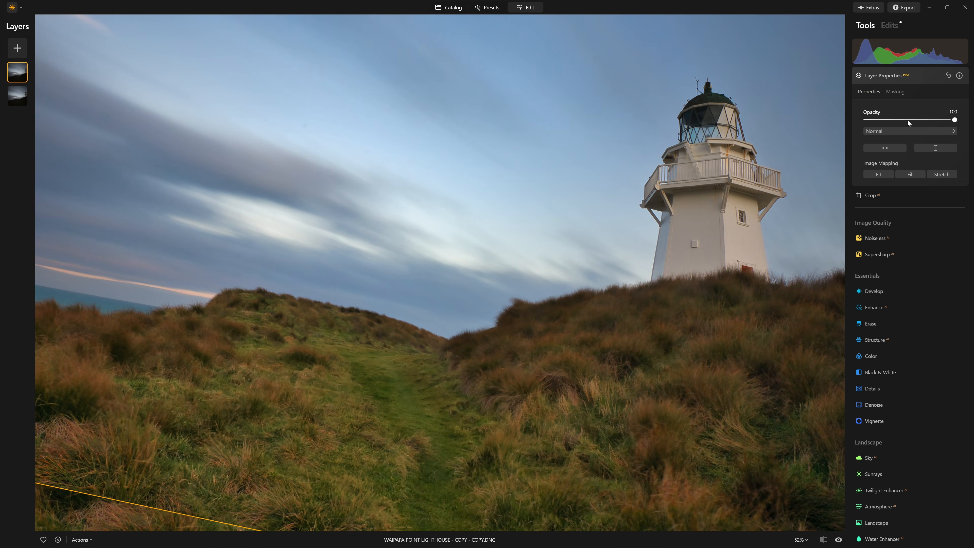
scroll(632, 379, "down", 4)
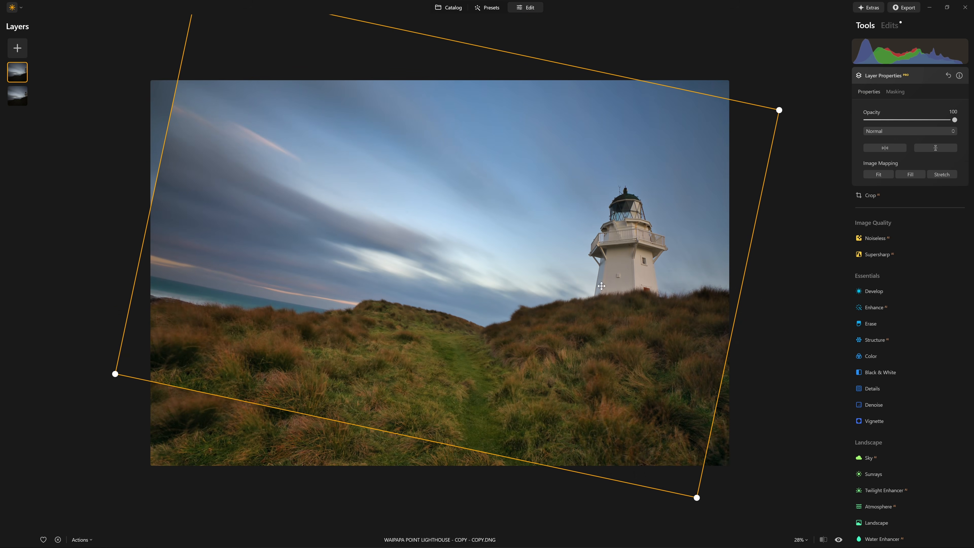
scroll(441, 273, "down", 1)
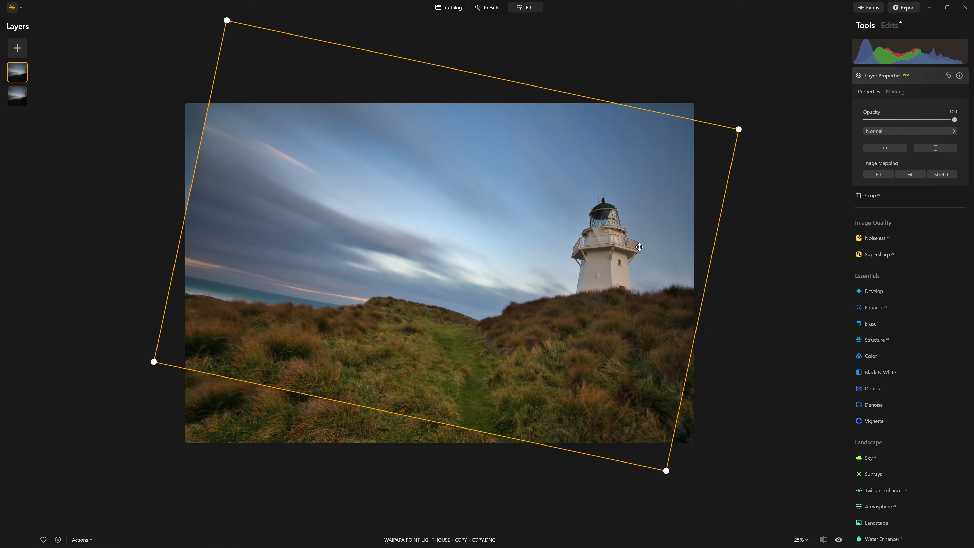
scroll(639, 246, "up", 4)
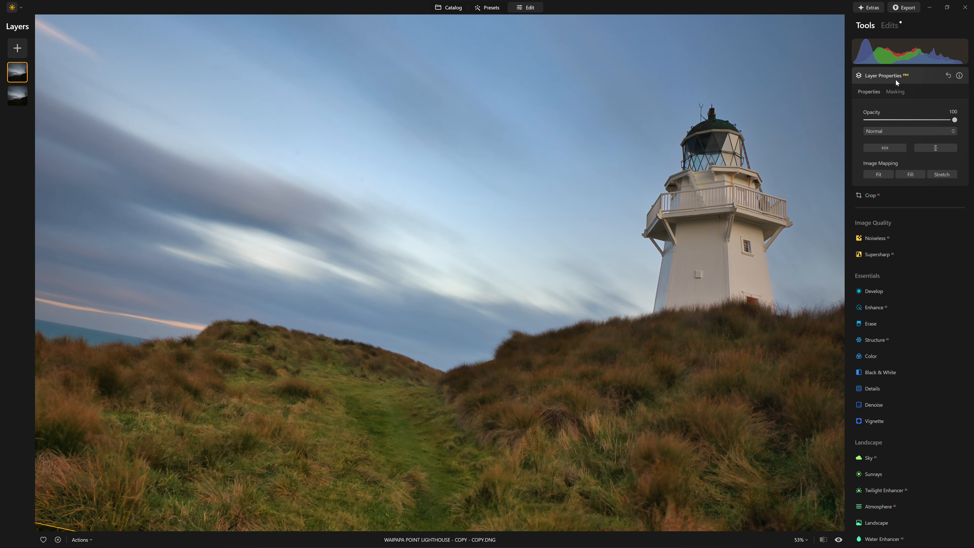
Mask the duplicate layer to the whole upright lighthouse with Object Select, covering the lantern room, balcony and tower.
left_click(892, 92)
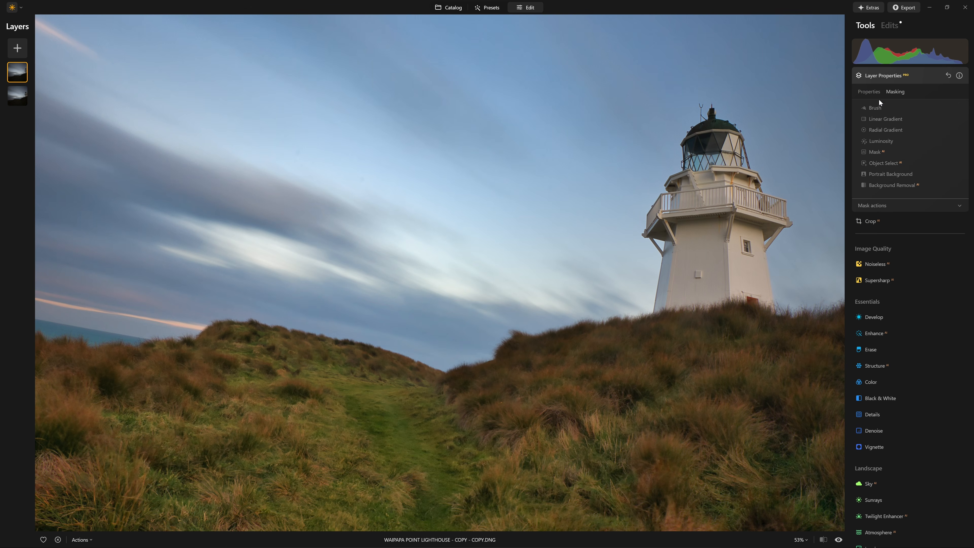
left_click(892, 166)
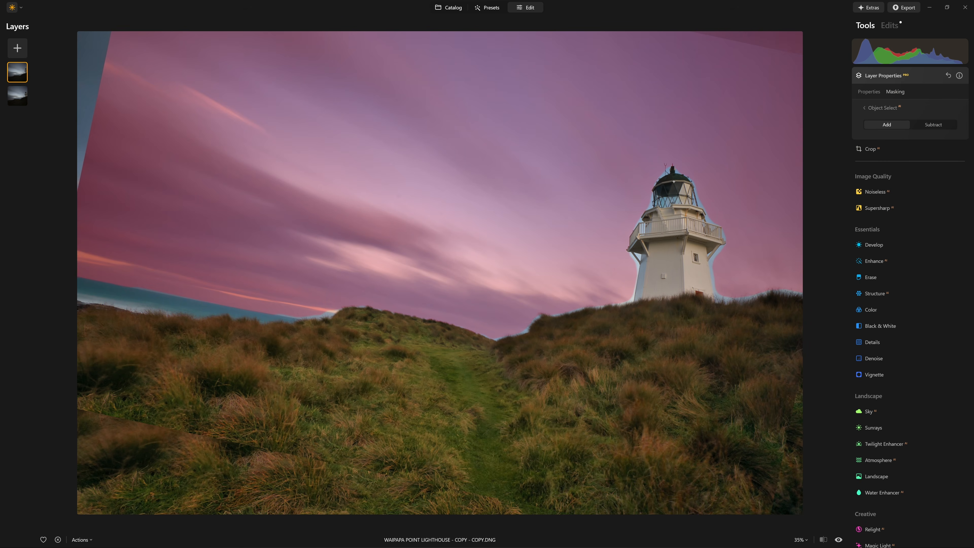
left_click(670, 196)
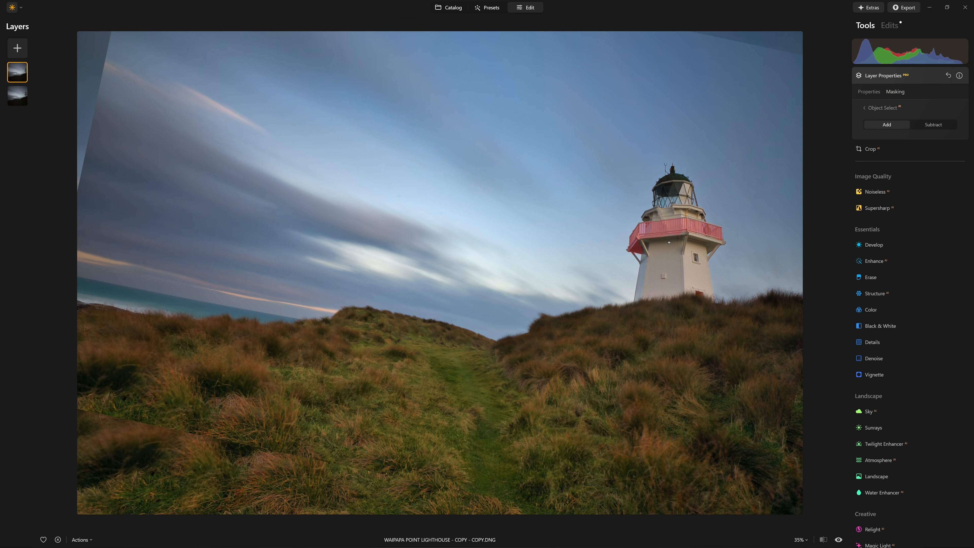
left_click(673, 254)
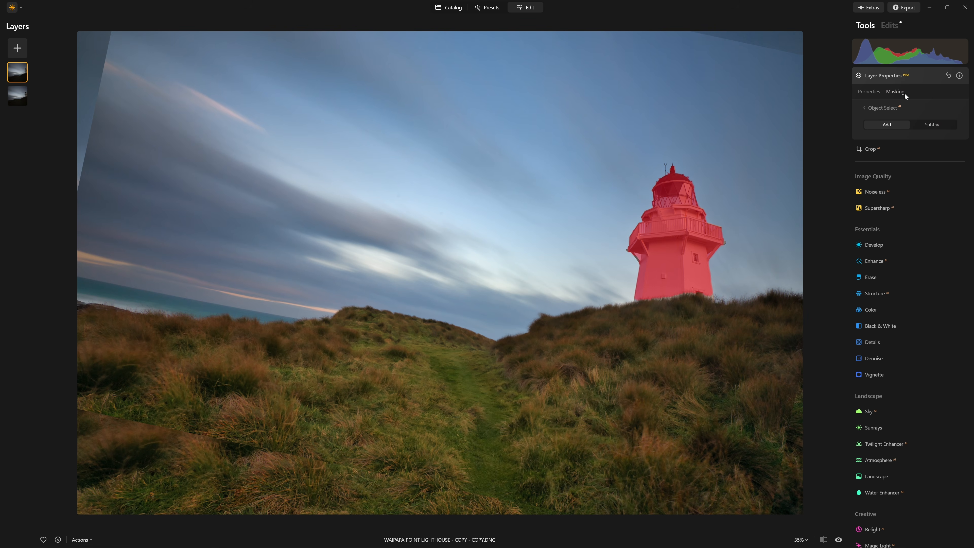
left_click(869, 108)
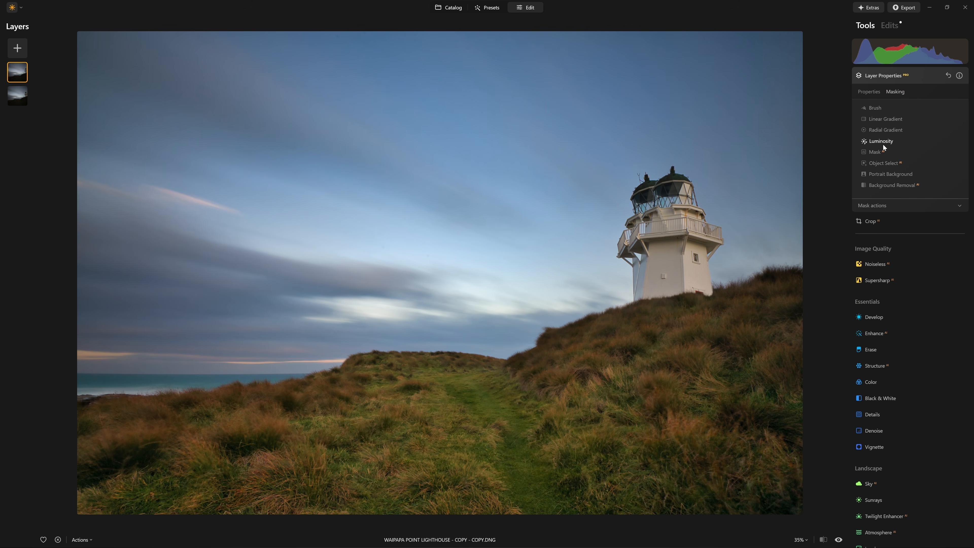
Paint the duplicate's mask around the lighthouse and adjoining hilltop with a brush of size 306, softness 100 and strength 100 to cover the leaning original.
left_click(876, 108)
left_click_drag(911, 143, 933, 143)
left_click_drag(888, 179, 955, 179)
mouse_move(687, 185)
left_mouse_down()
mouse_move(645, 190)
mouse_move(665, 201)
mouse_move(630, 229)
left_mouse_up()
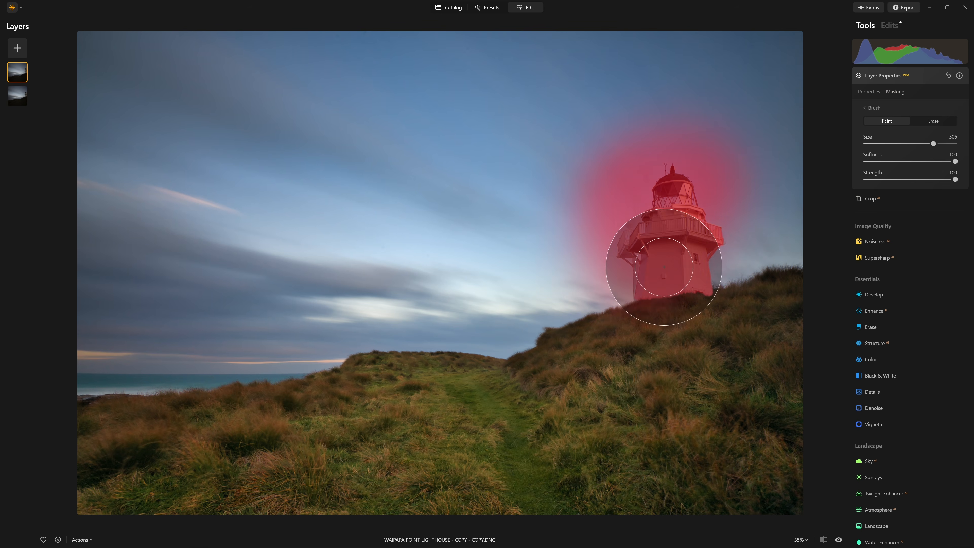
mouse_move(650, 270)
left_mouse_down()
mouse_move(673, 270)
mouse_move(694, 240)
mouse_move(685, 215)
mouse_move(697, 217)
mouse_move(661, 188)
left_mouse_up()
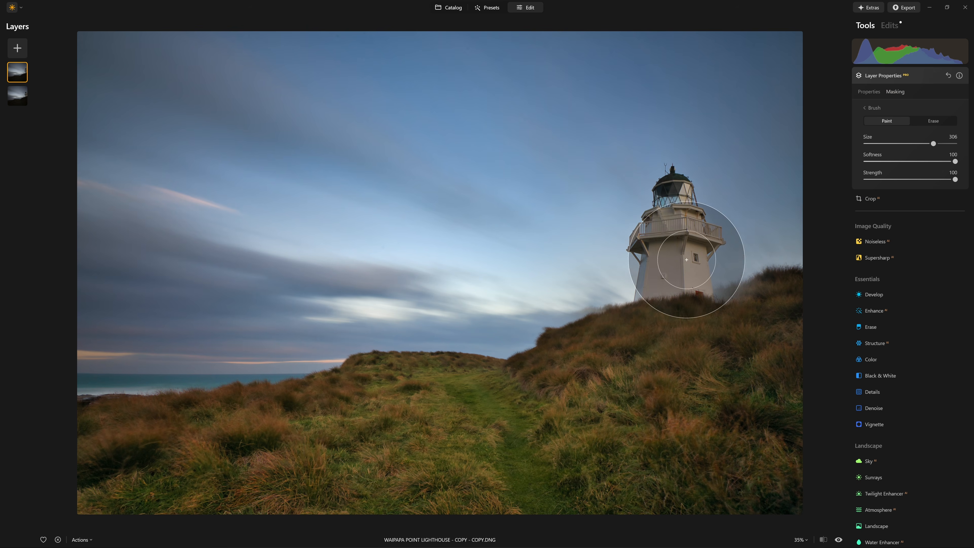
mouse_move(694, 278)
left_mouse_down()
mouse_move(769, 287)
mouse_move(795, 264)
mouse_move(795, 277)
mouse_move(748, 280)
mouse_move(777, 276)
mouse_move(701, 197)
mouse_move(771, 249)
mouse_move(787, 307)
mouse_move(778, 265)
mouse_move(810, 283)
mouse_move(752, 277)
mouse_move(721, 256)
mouse_move(790, 280)
mouse_move(743, 291)
mouse_move(787, 288)
left_mouse_up()
Erase the duplicate's mask along the hill crest beside the lighthouse base with a soft brush of size 174.
scroll(729, 250, "up", 3)
scroll(755, 130, "up", 2)
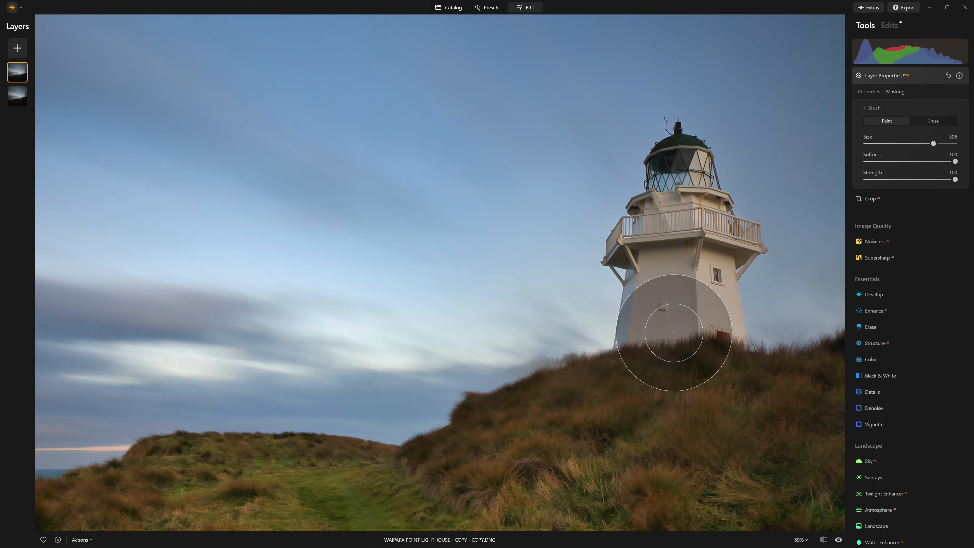
scroll(515, 370, "up", 2)
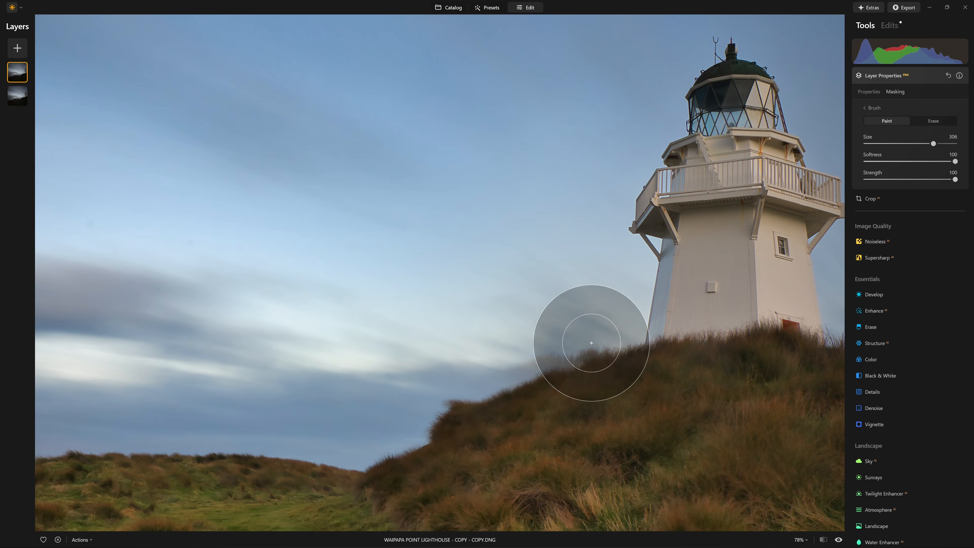
key("bracketleft")
key("bracketleft")
left_click(934, 121)
key("bracketleft")
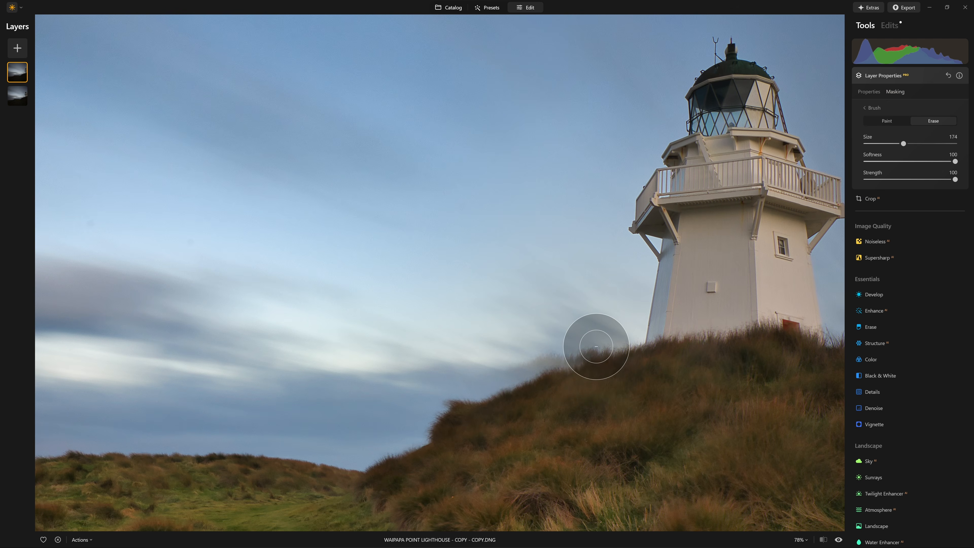
left_click_drag(595, 344, 496, 375)
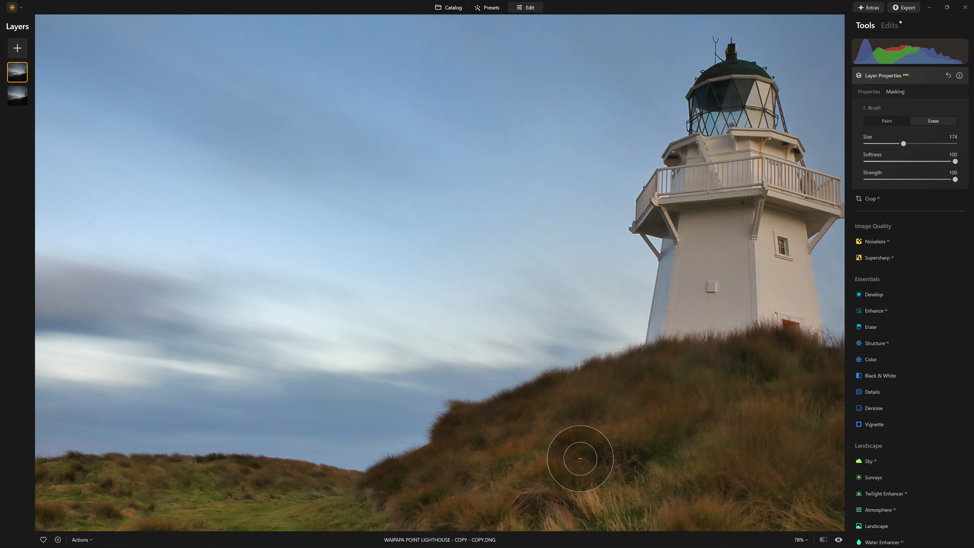
key("ctrl+0")
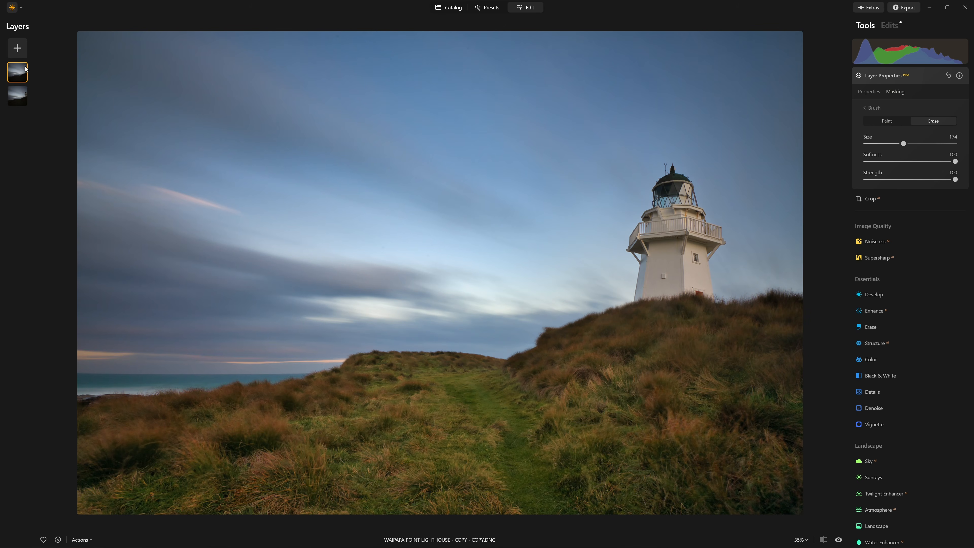
right_click(26, 69)
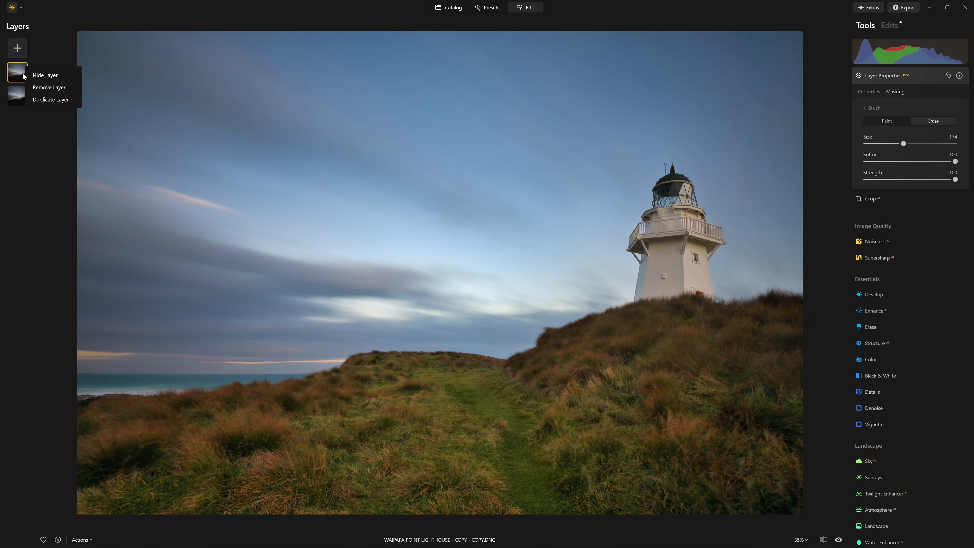
left_click(19, 91)
left_click(24, 73)
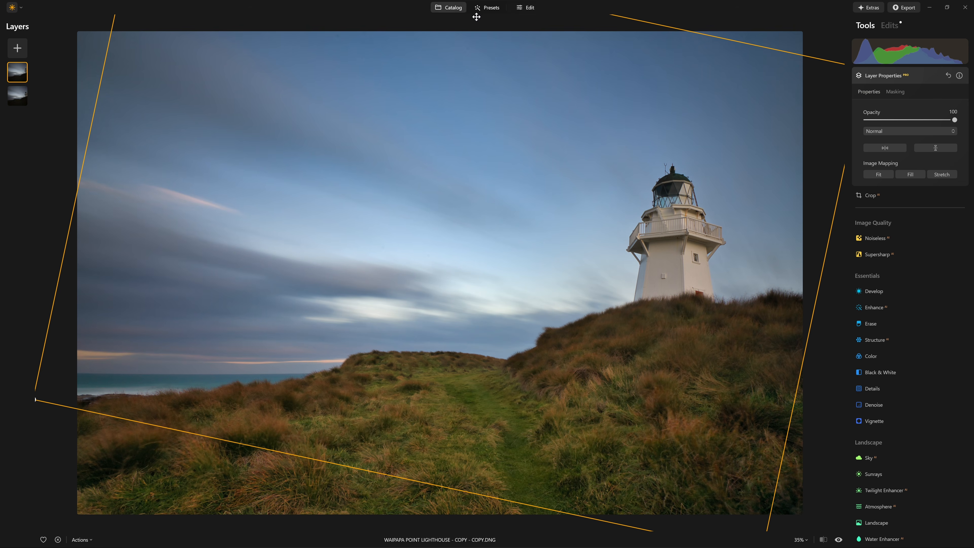
Export the edited photo from the catalog as an uncompressed 16-bit Adobe RGB TIFF named Waipapa Point Lighthouse - Continuing the Edit.
left_click(448, 7)
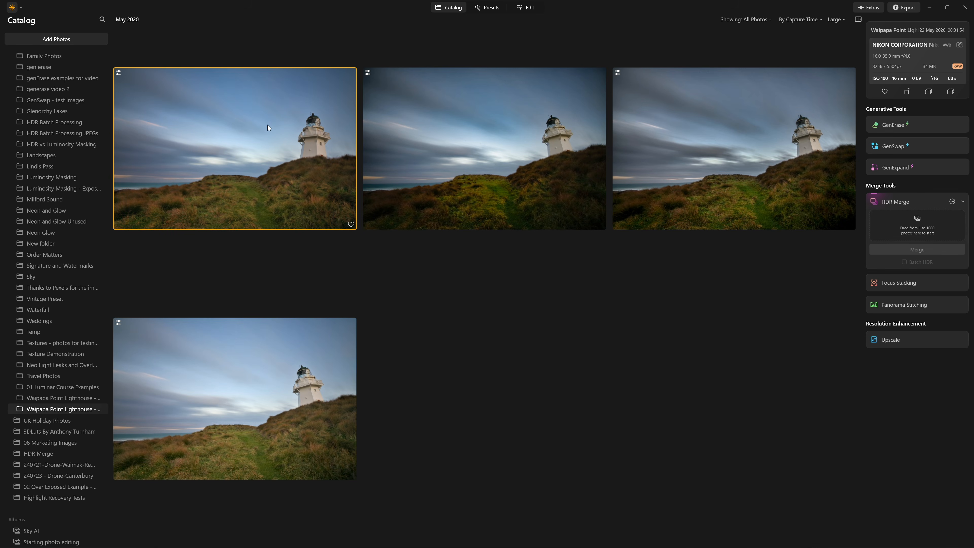
right_click(269, 127)
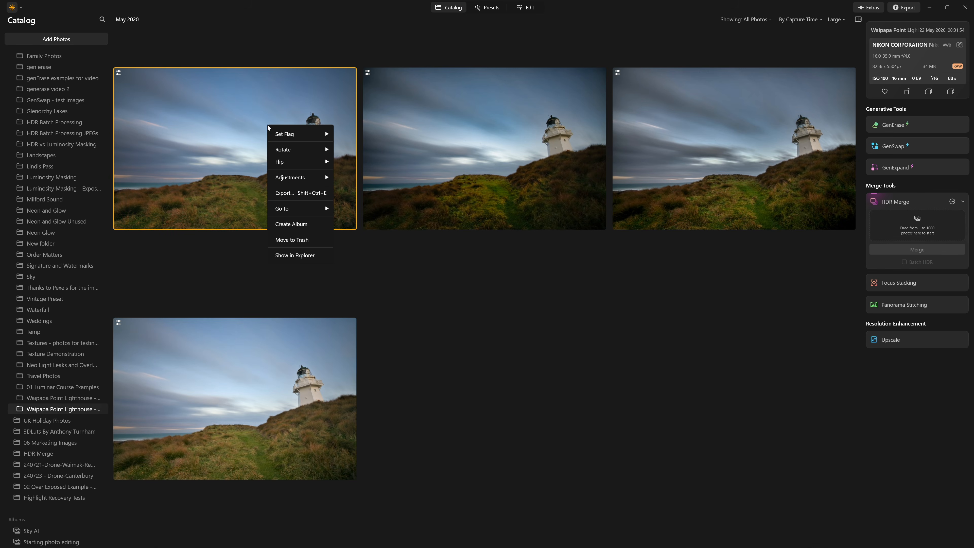
left_click(300, 193)
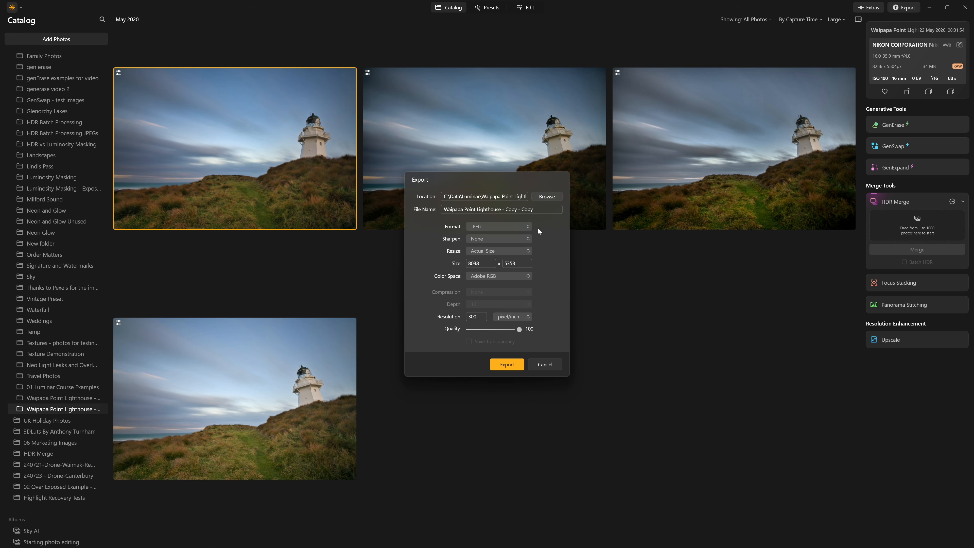
left_click(525, 225)
left_click(510, 263)
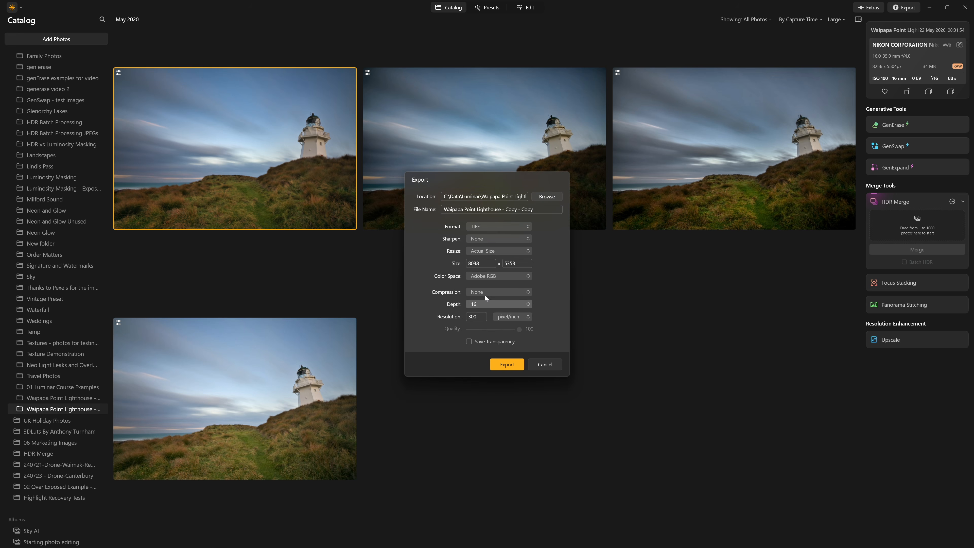
left_click(495, 277)
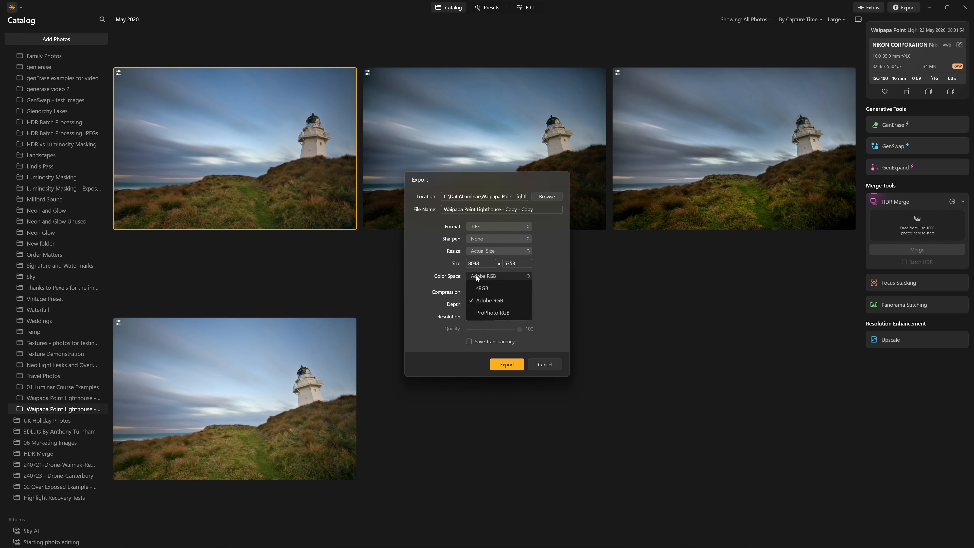
left_click(497, 304)
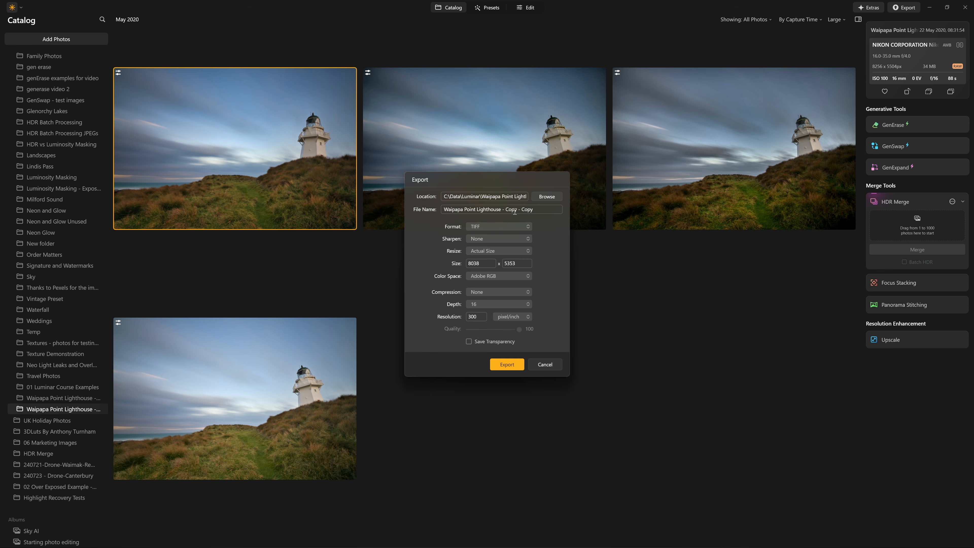
left_click(504, 362)
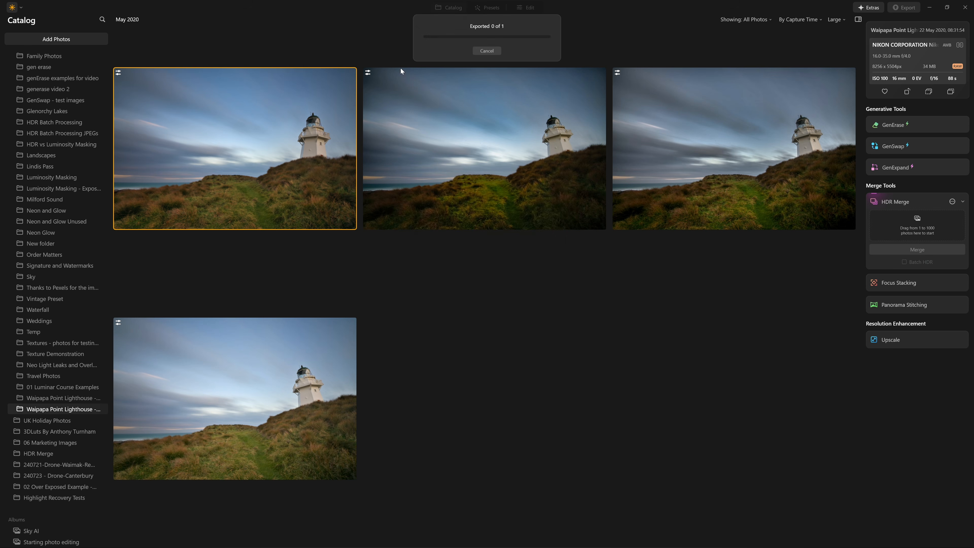
Open the newly exported flattened TIFF of the lighthouse from the catalog for editing.
left_click(319, 129)
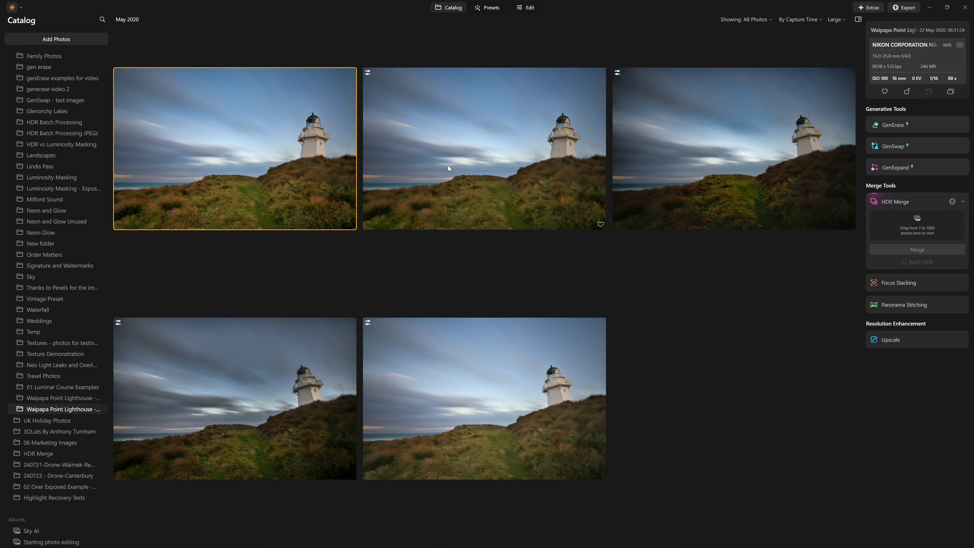
double_click(313, 142)
left_click(530, 7)
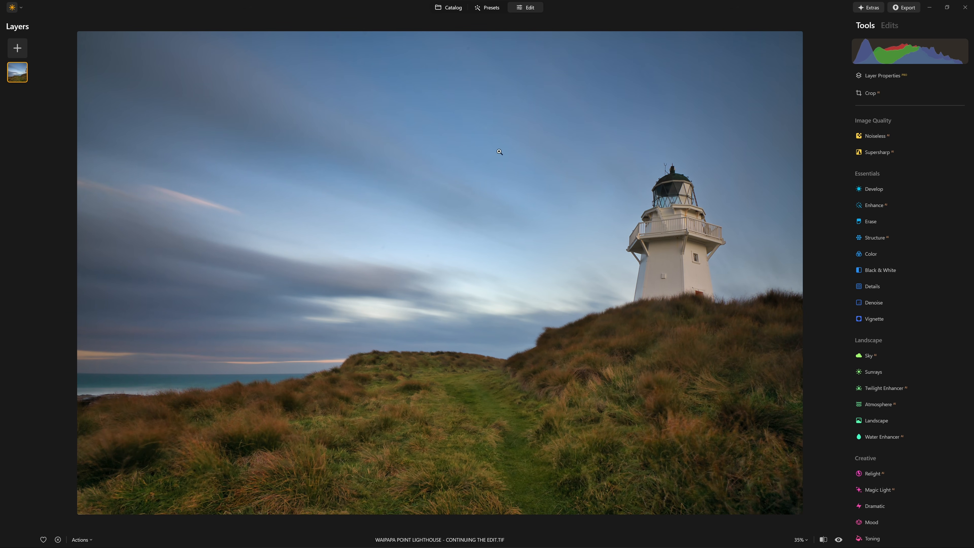
Set the Structure amount to 100 on the TIFF and compare the photo with and without the effect.
left_click(902, 237)
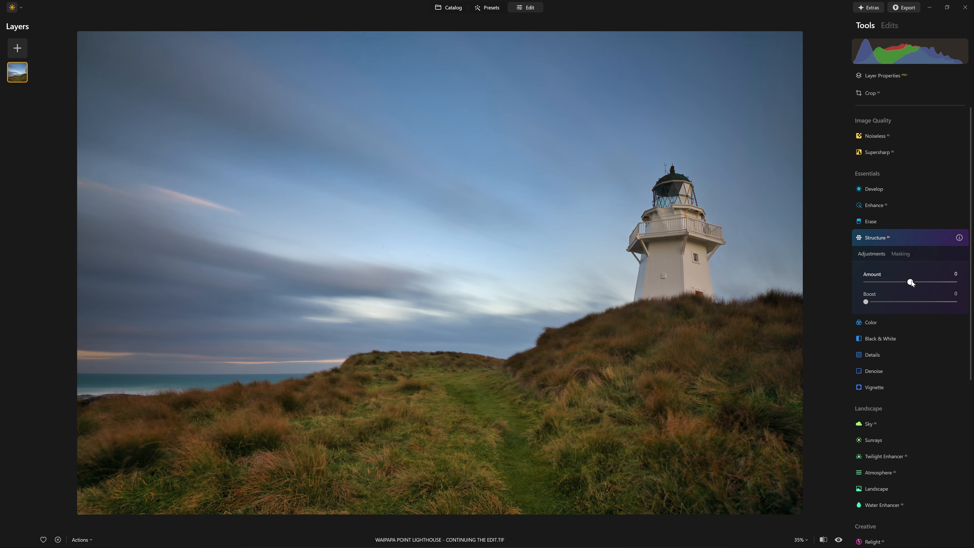
left_click_drag(920, 284, 956, 282)
left_click(936, 238)
left_click(936, 237)
left_click(936, 238)
left_click(937, 238)
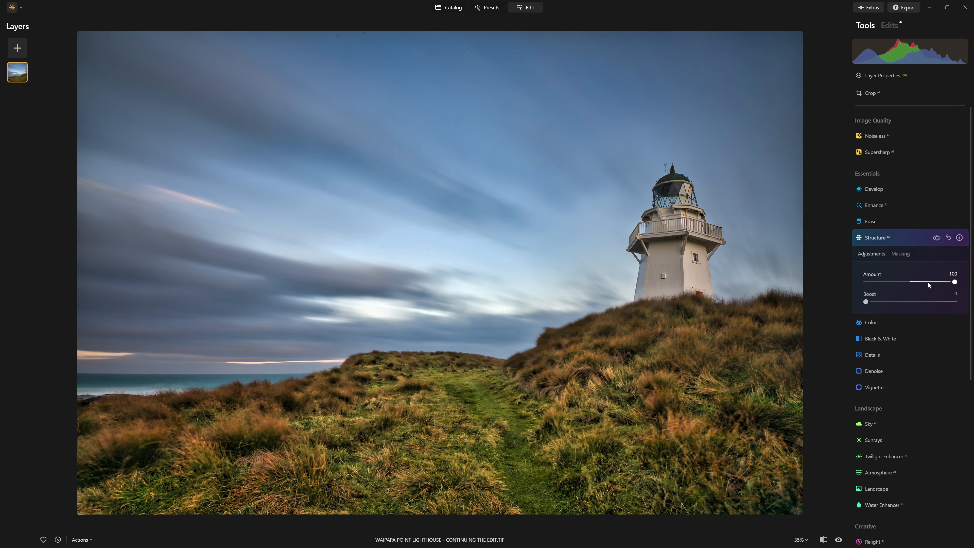
double_click(954, 283)
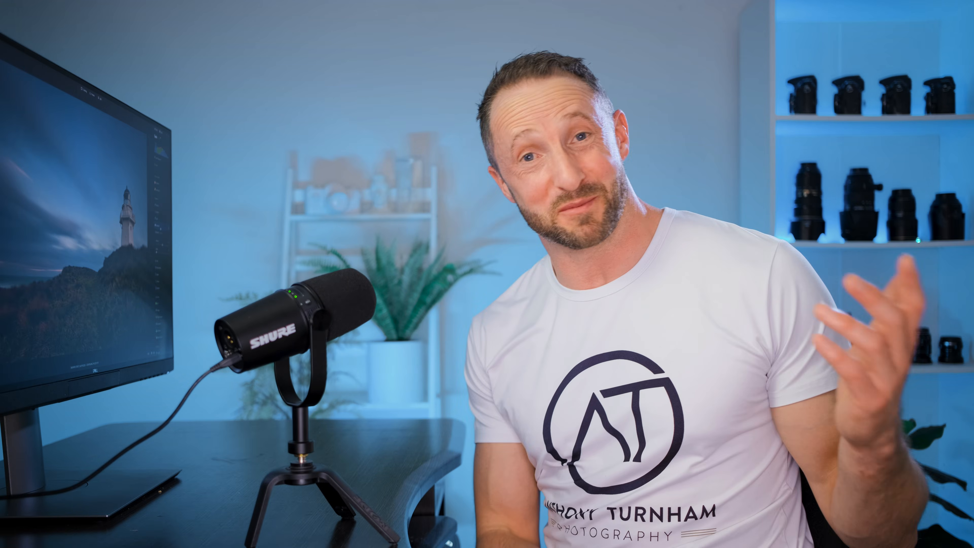